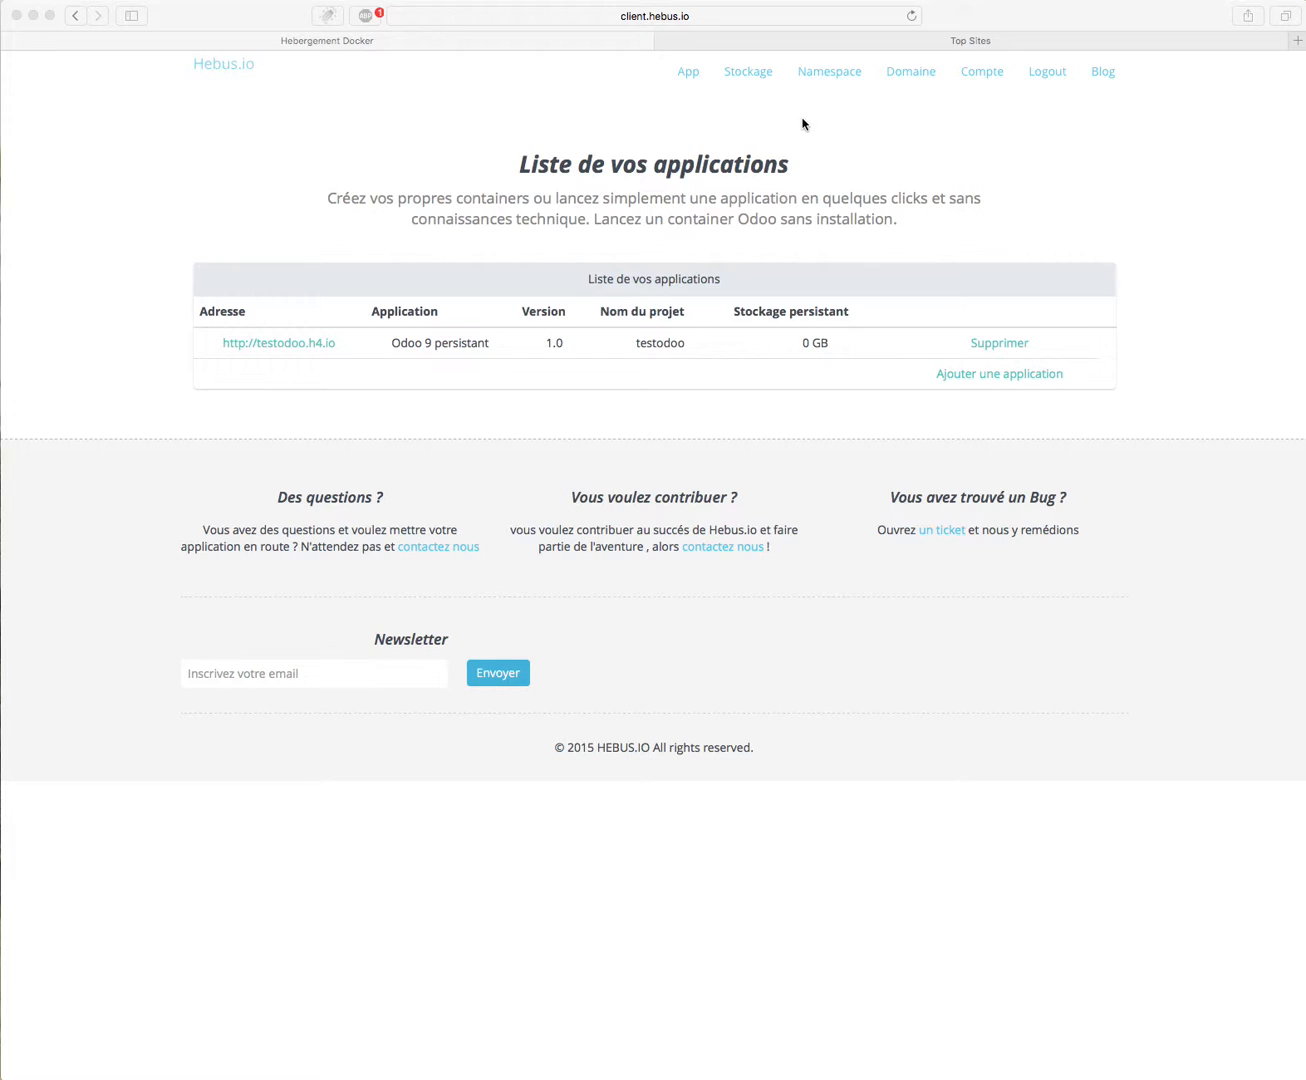
Examine the templates offered in the form for adding an application
left_click(690, 78)
left_click(690, 78)
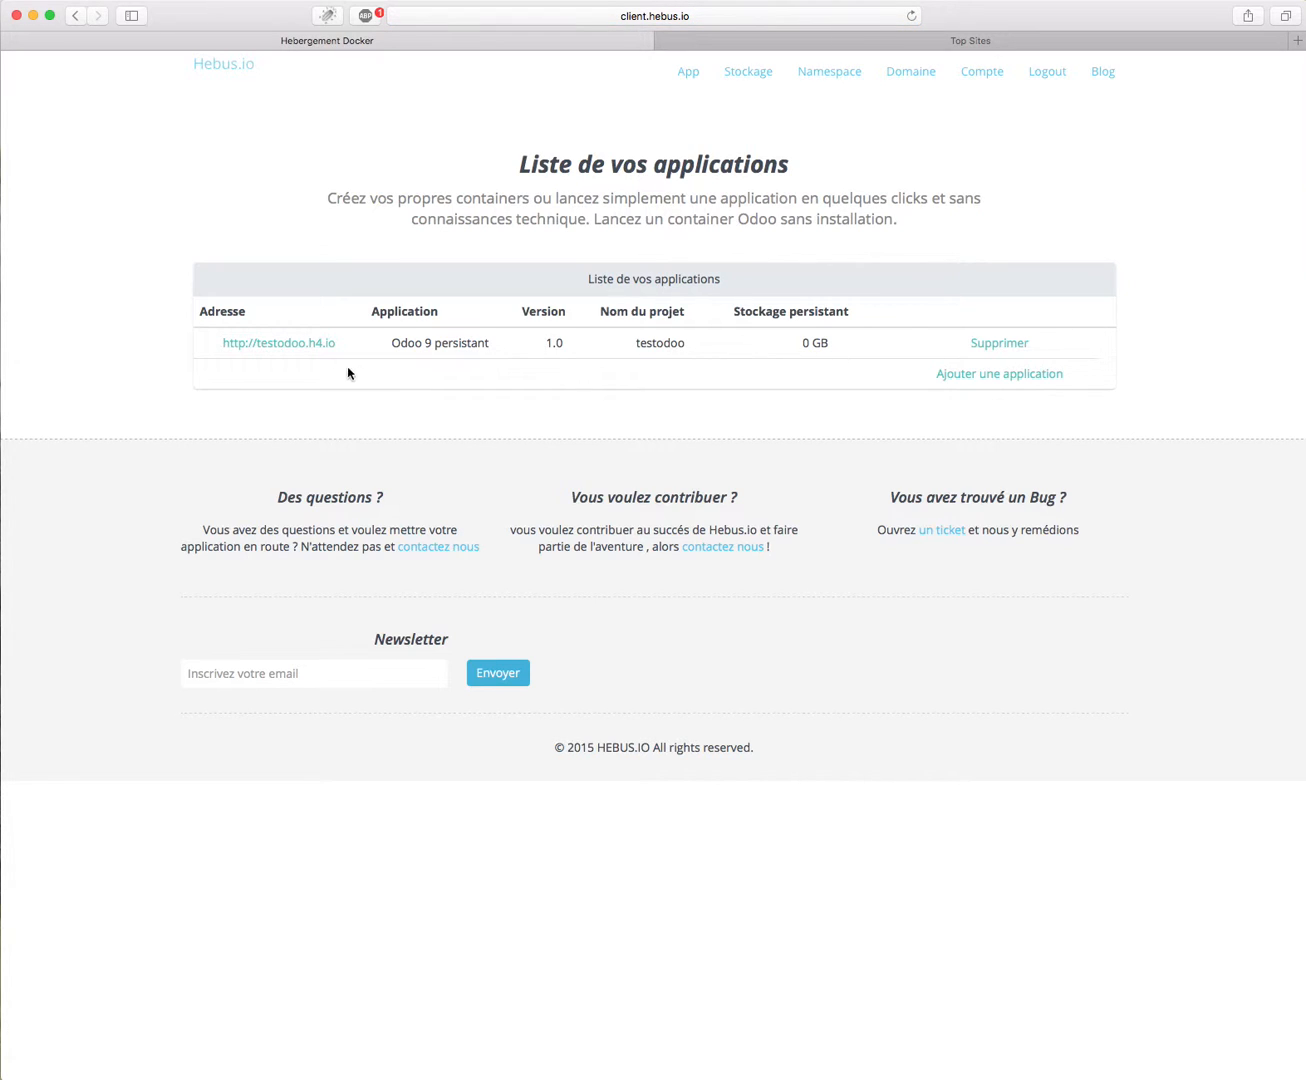
left_click(1043, 377)
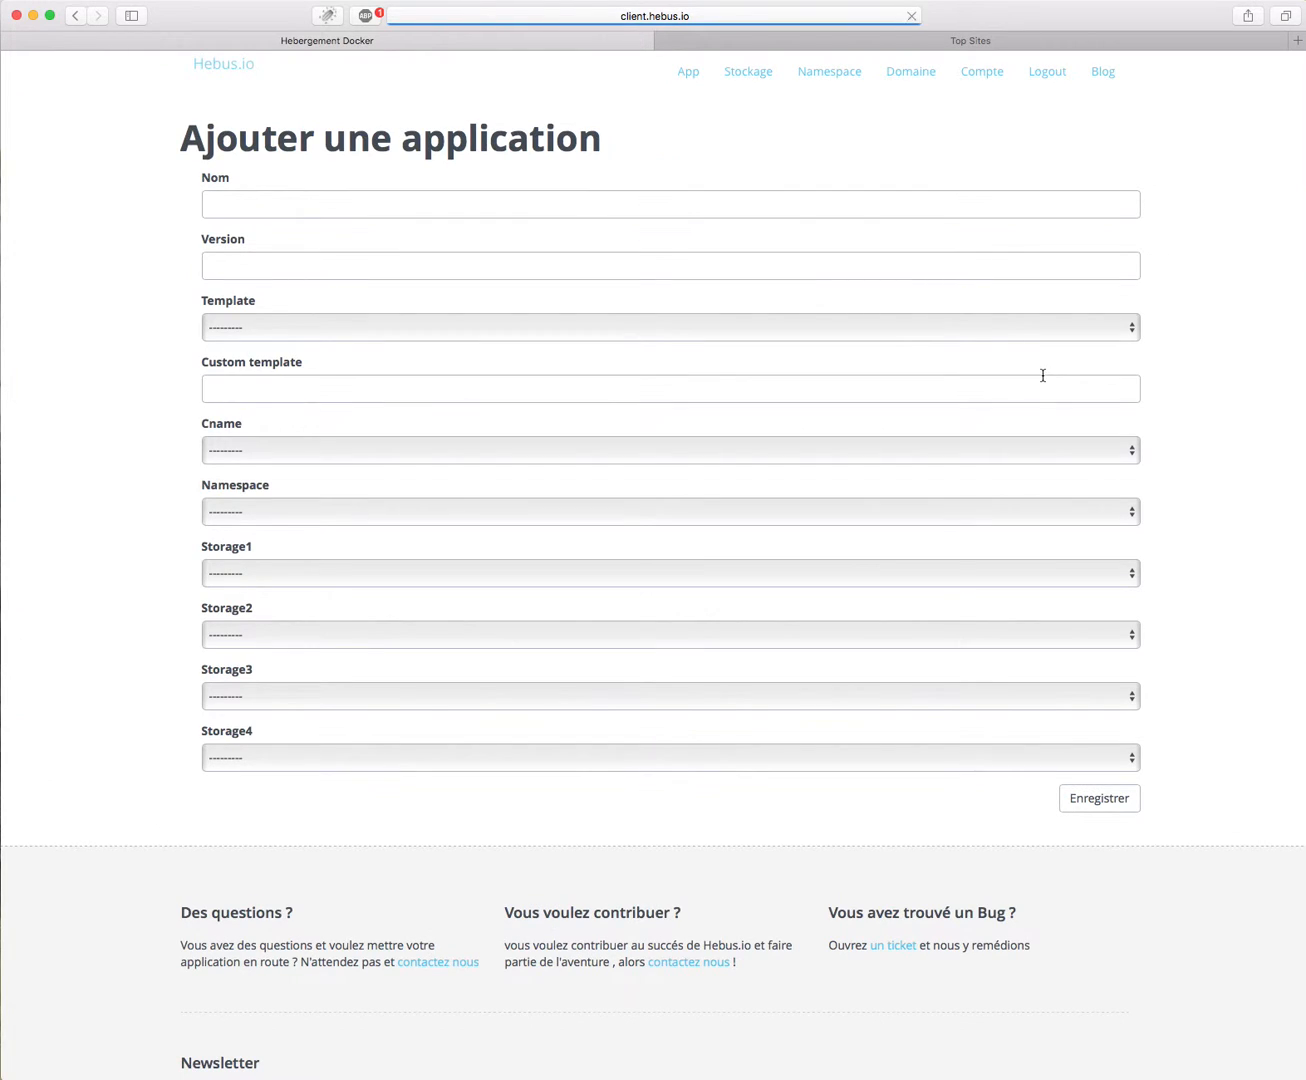
left_click(1013, 332)
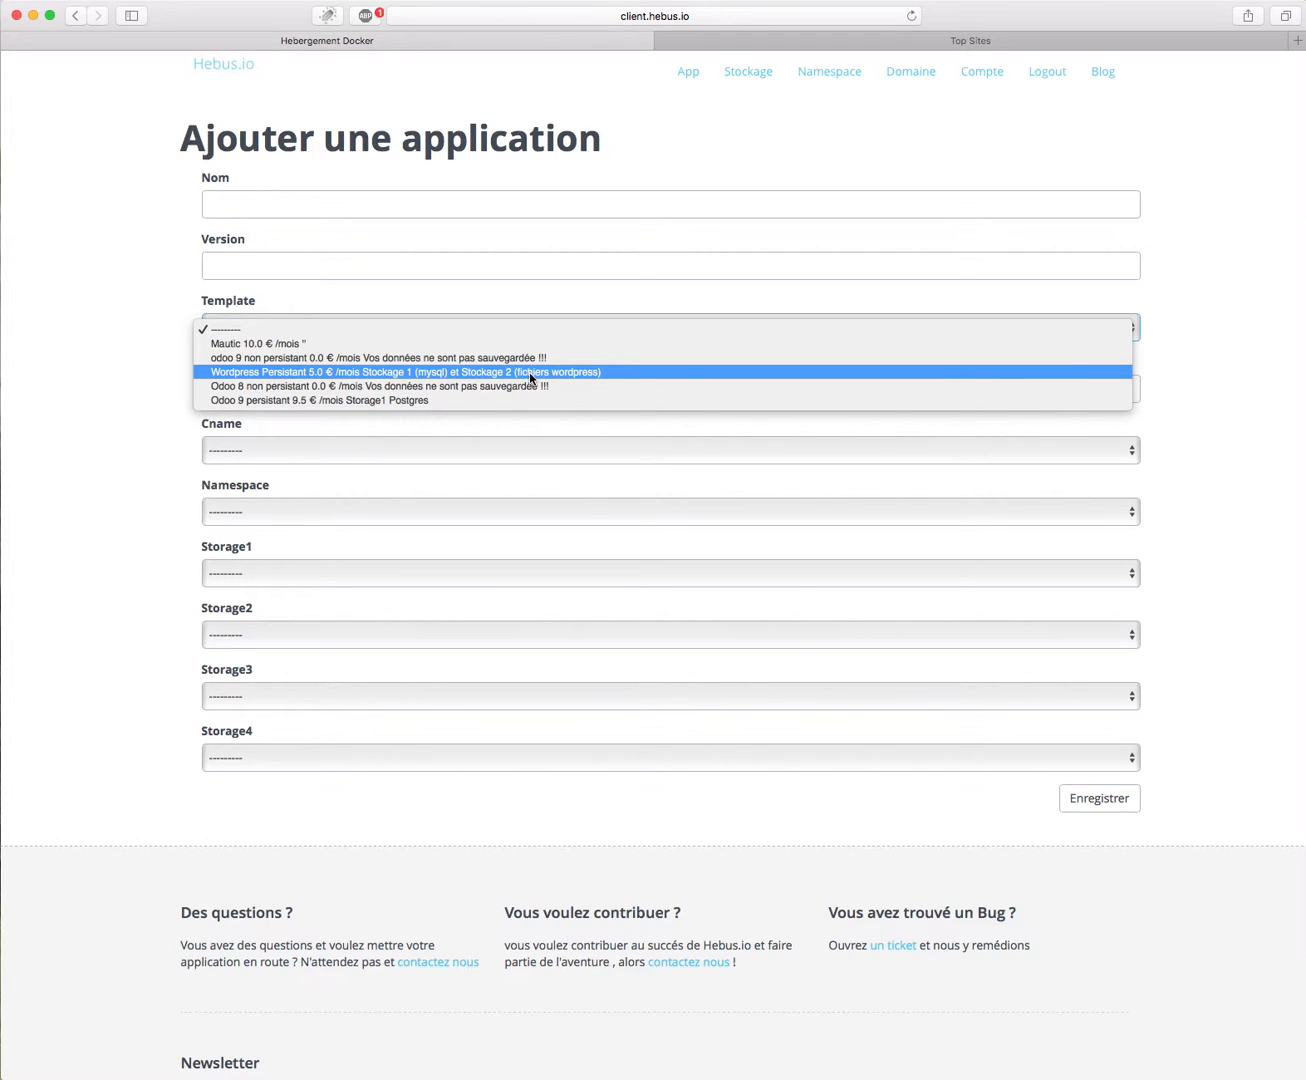
left_click(668, 152)
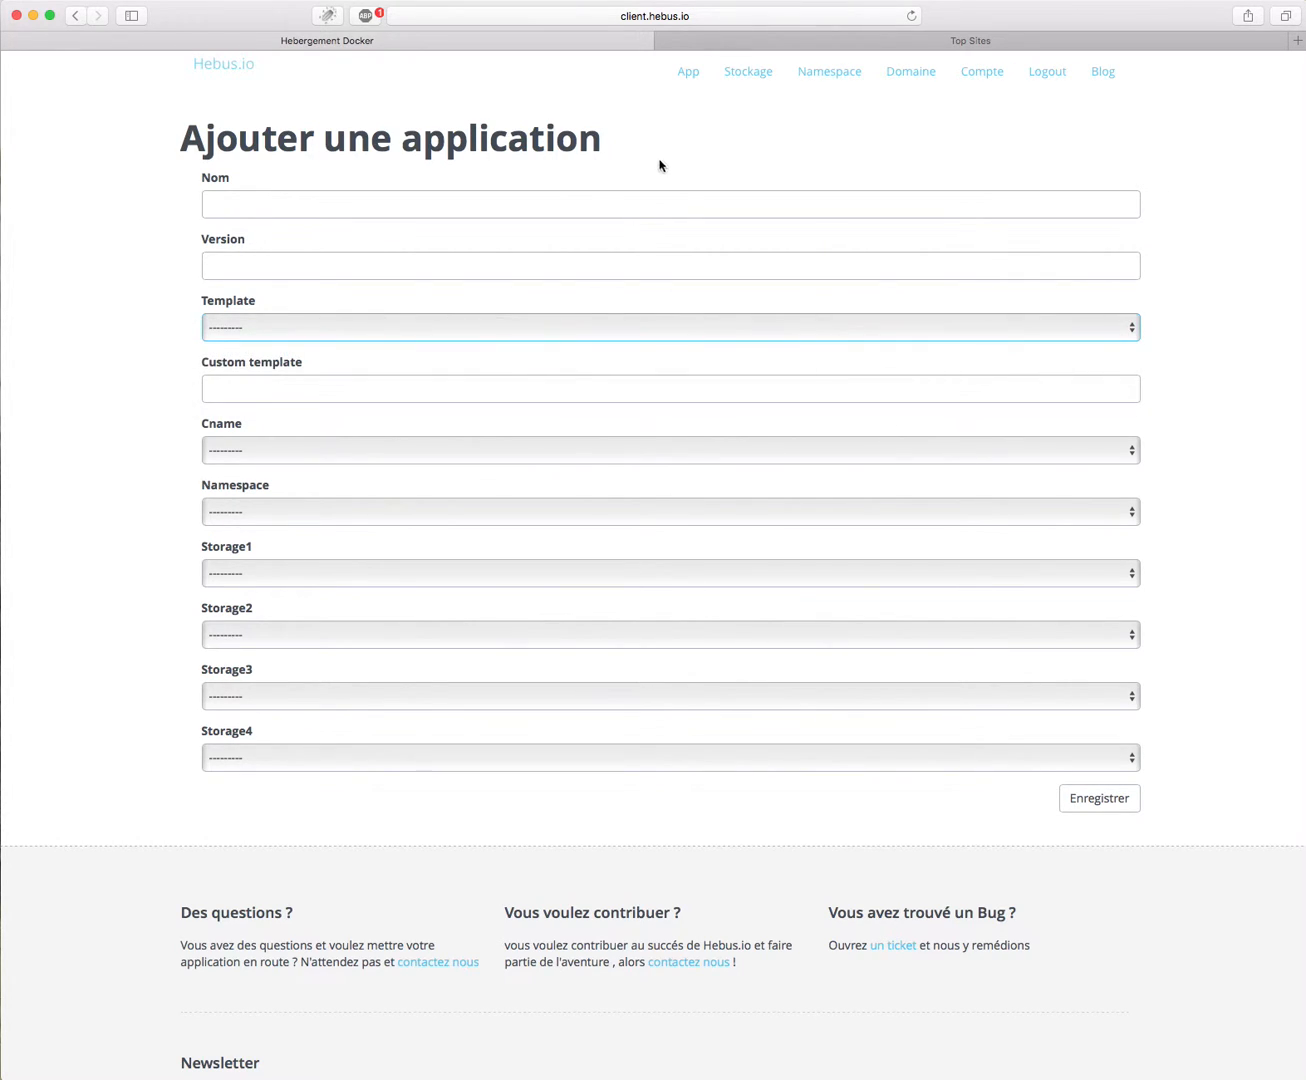
Add a new domain named demowordpress and save it
left_click(912, 71)
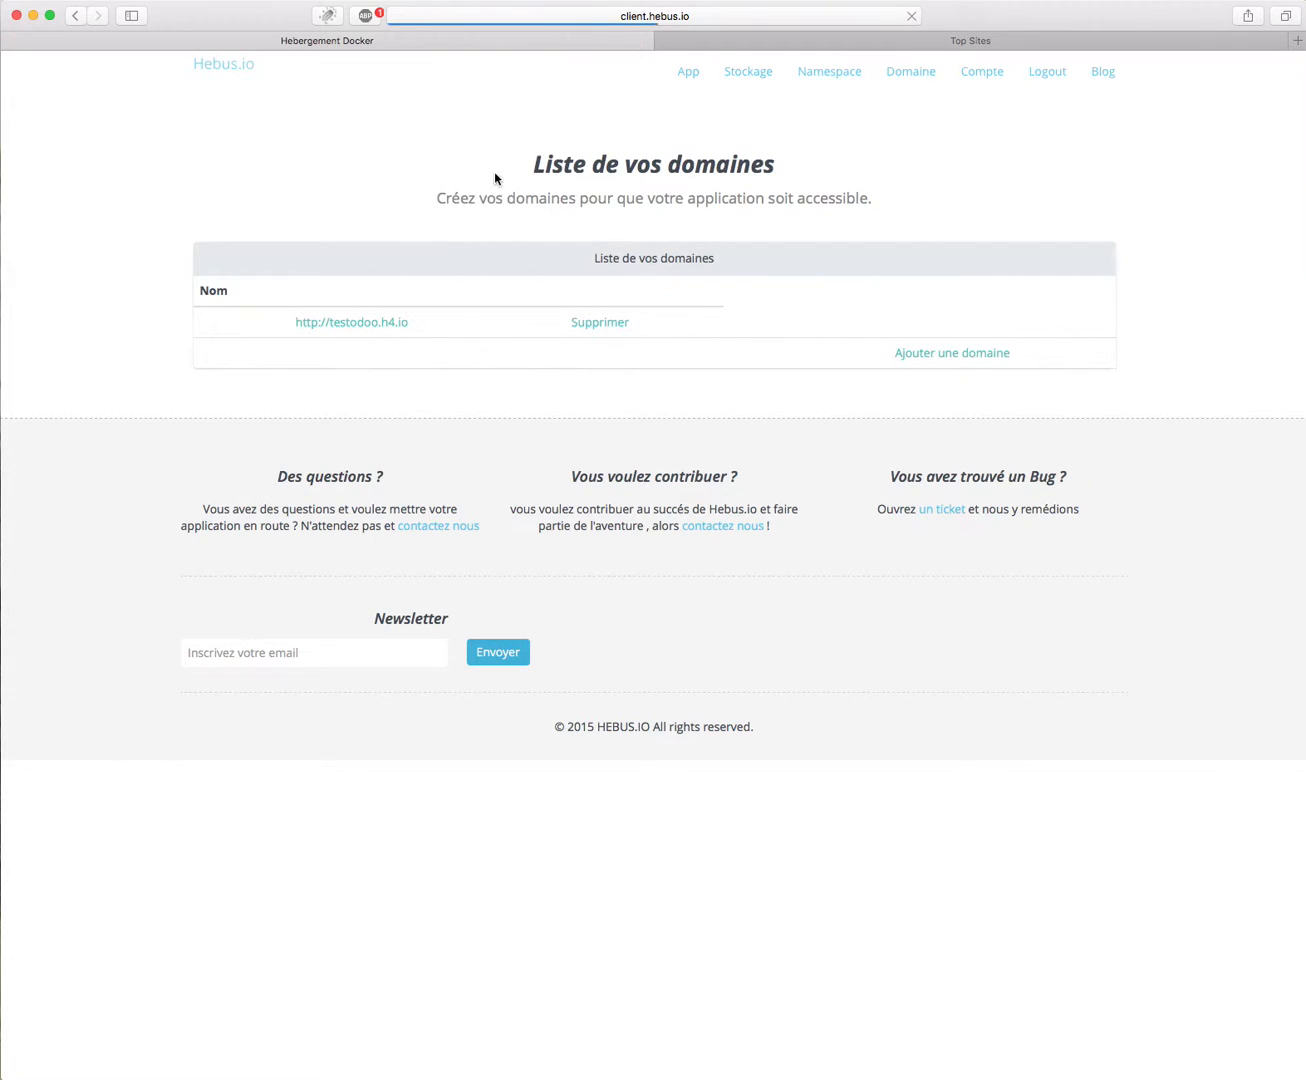
left_click(916, 353)
left_click(848, 204)
type("demowordpress")
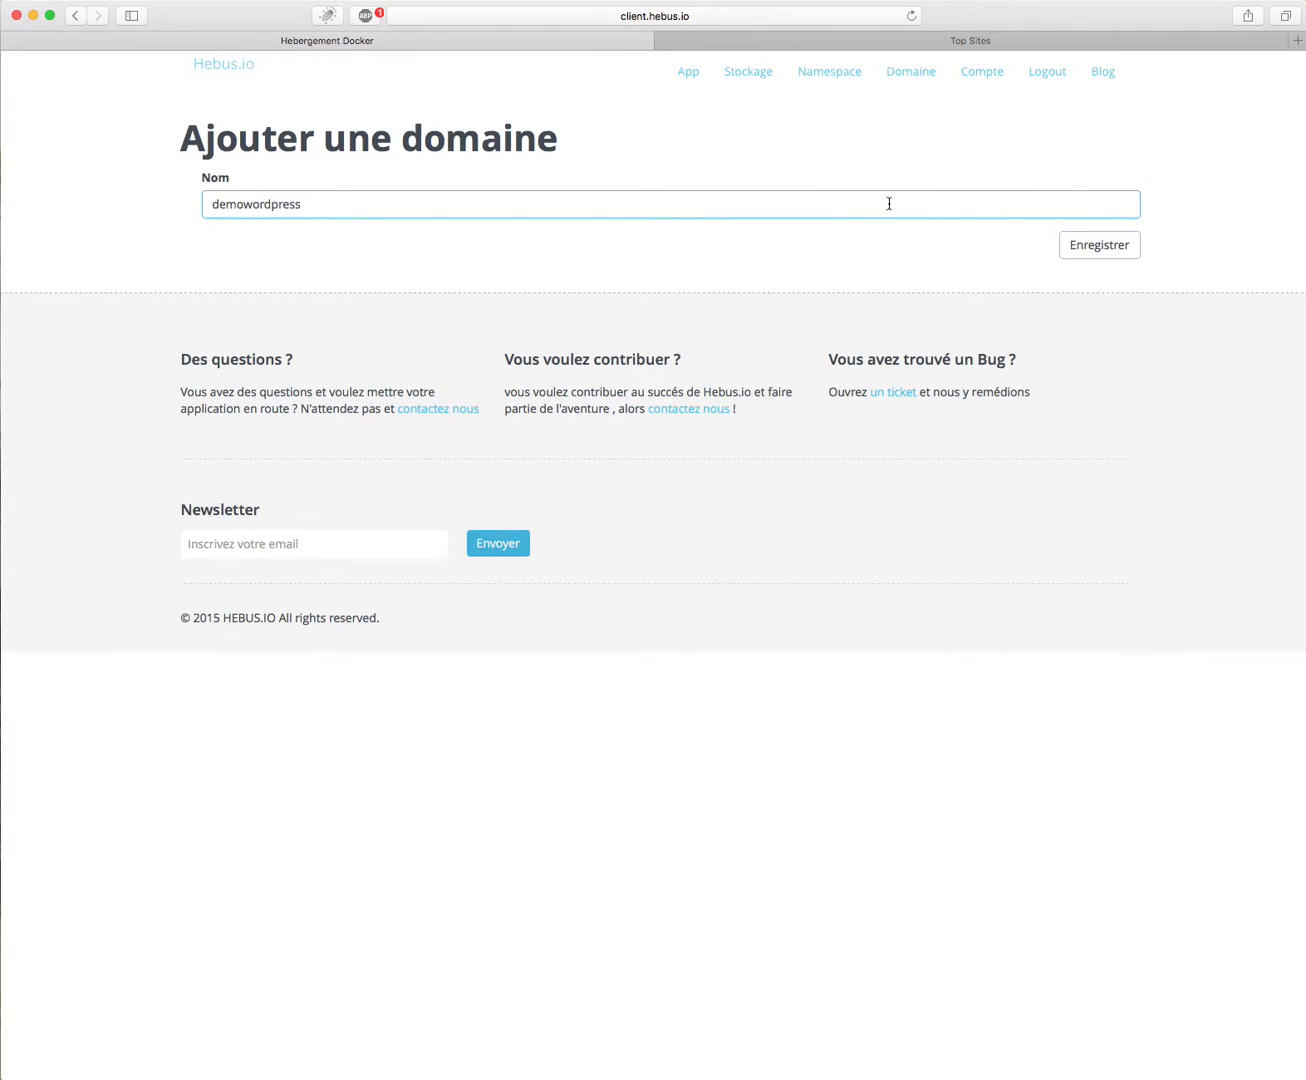
left_click(1086, 245)
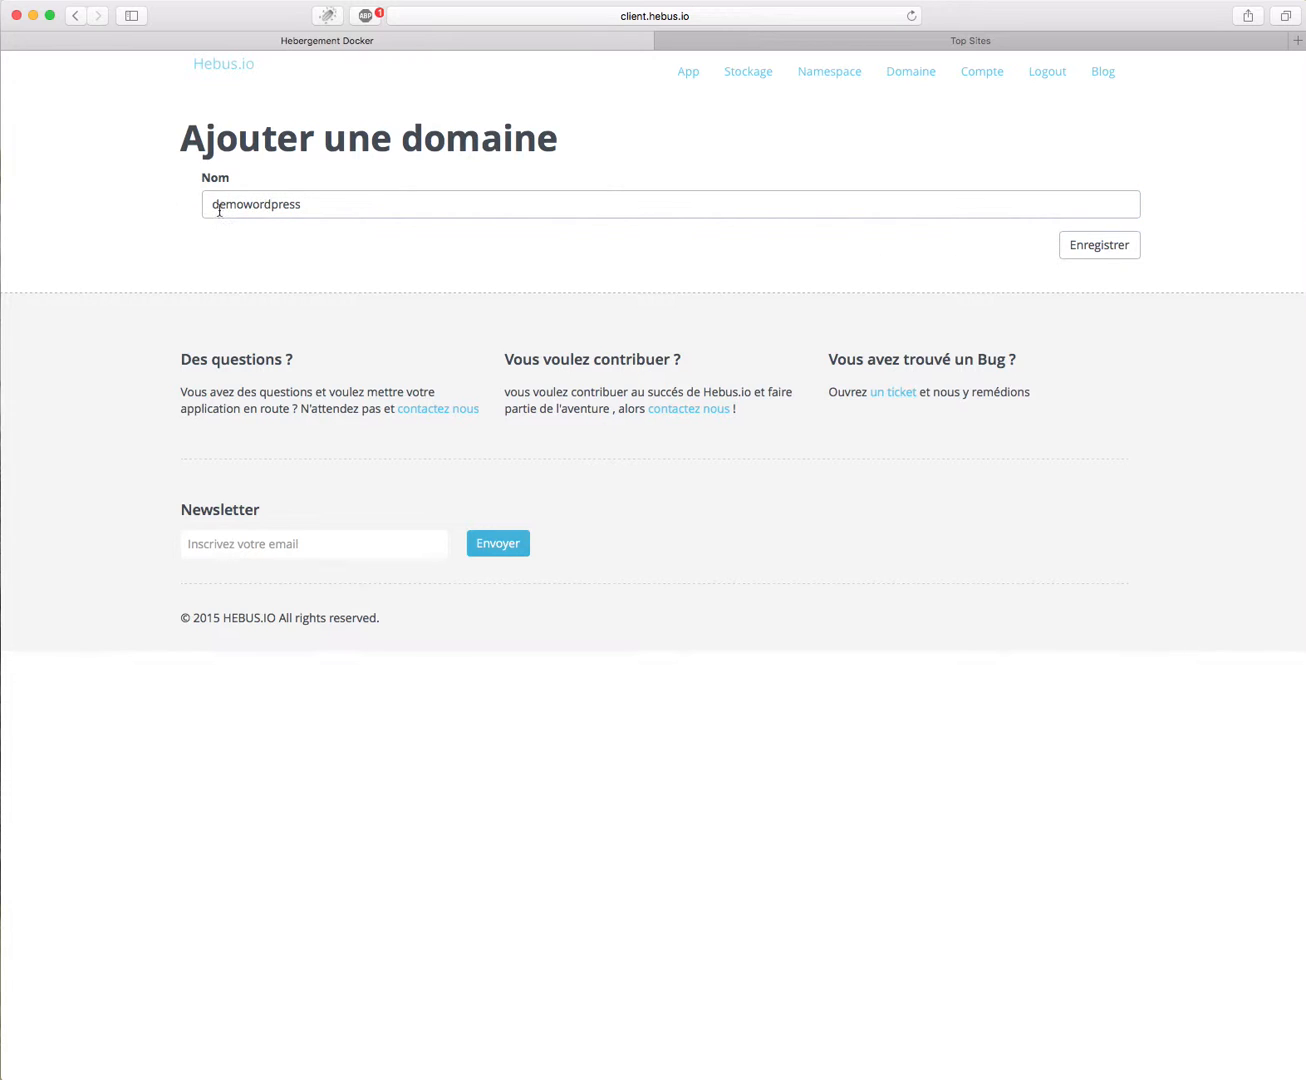
left_click(1110, 244)
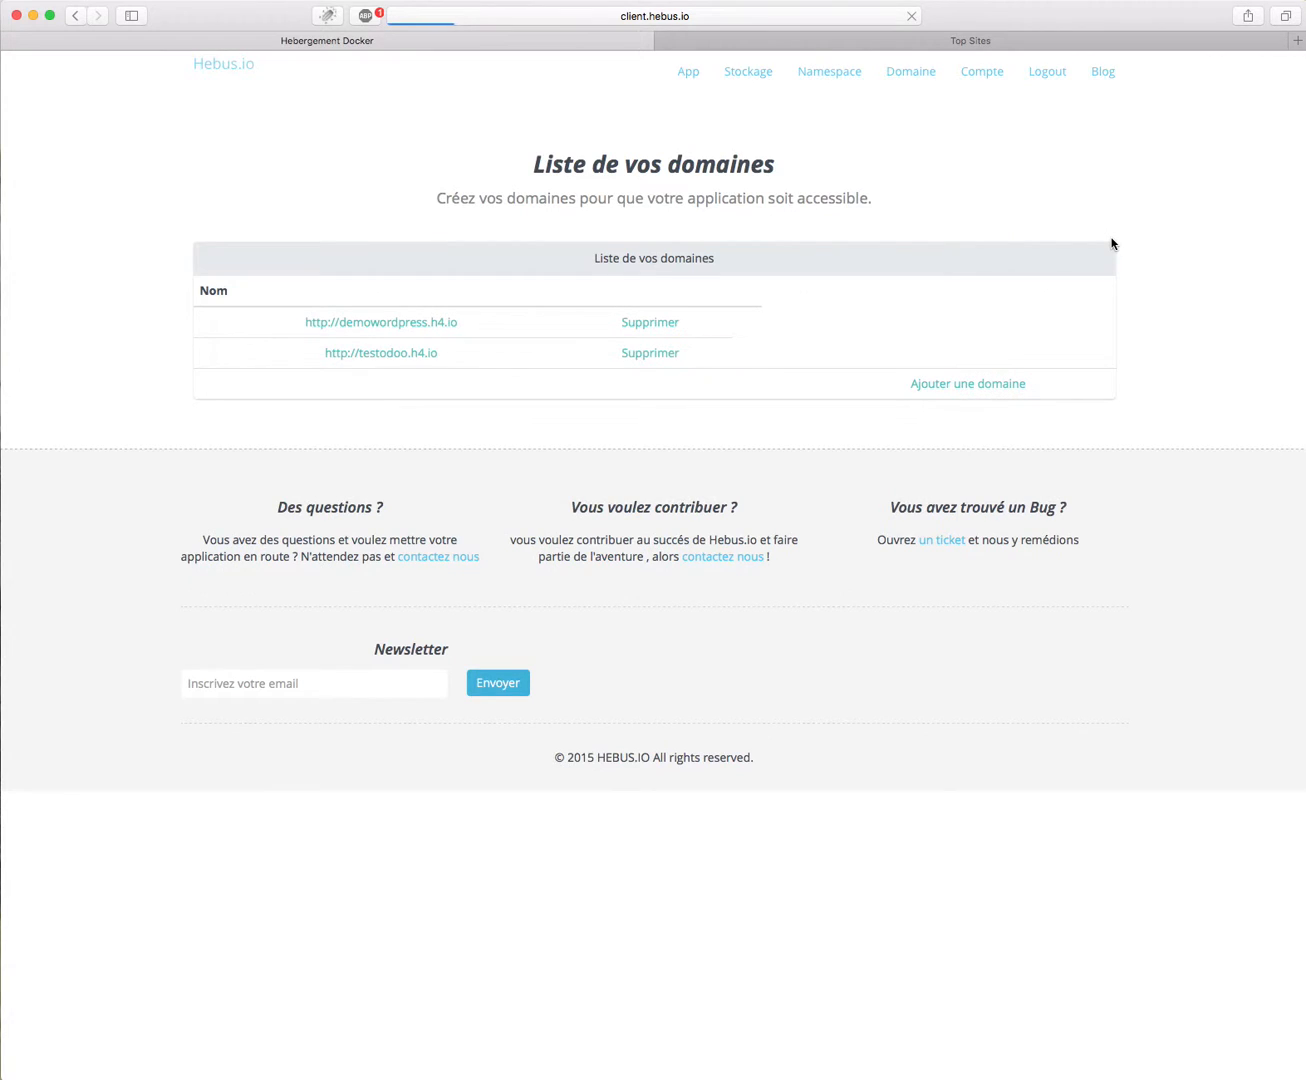
Add a new namespace named demowordpress and save it
left_click(829, 74)
left_click(933, 395)
left_click(435, 215)
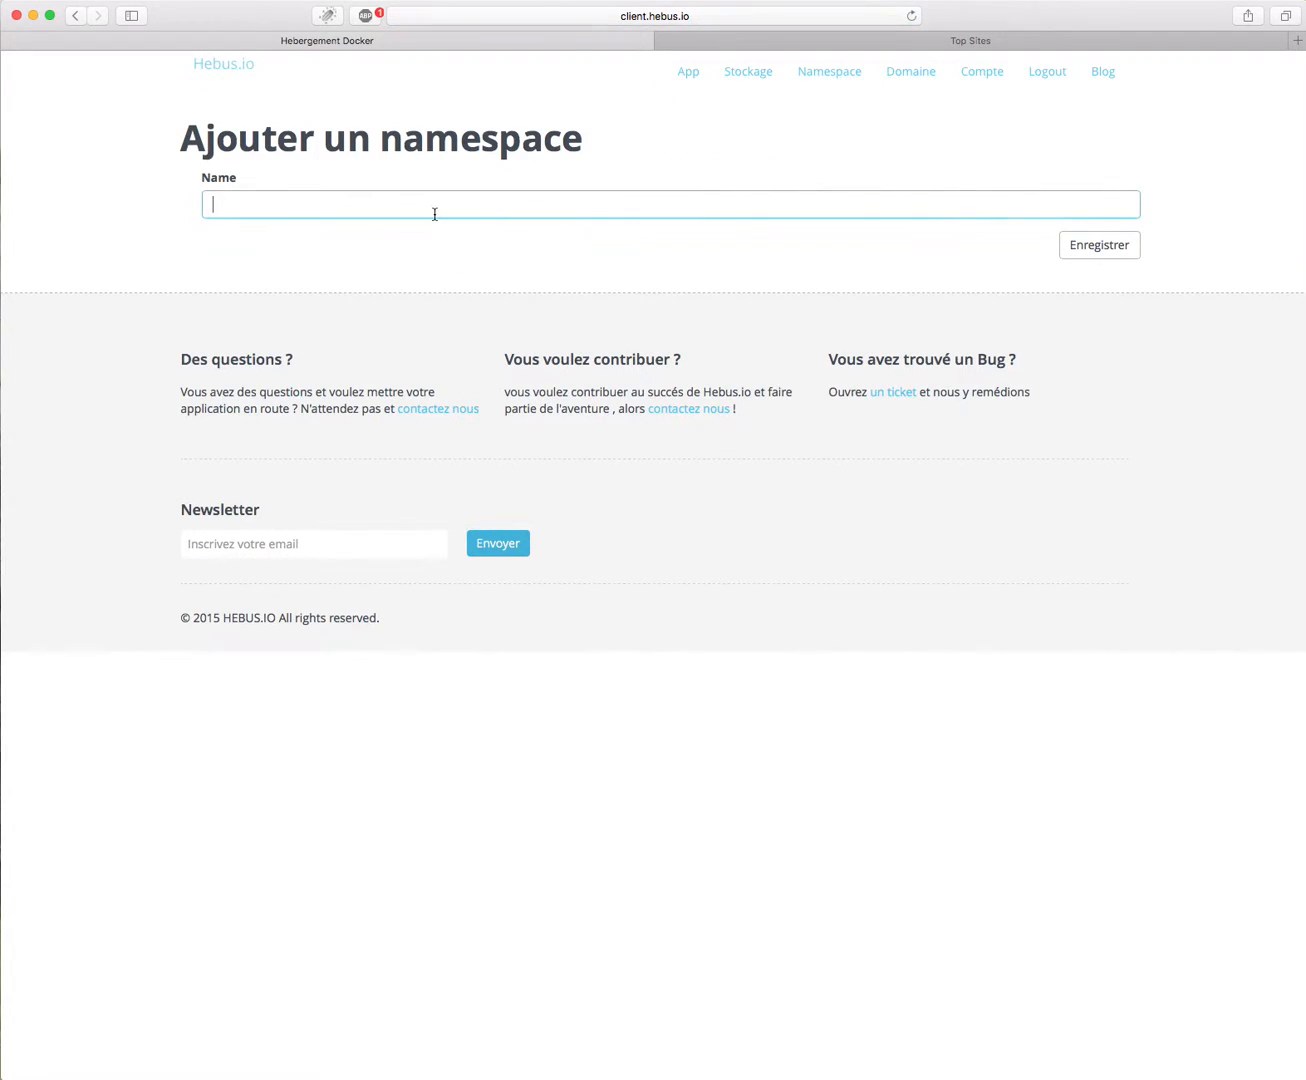
type("demowordpress")
left_click(675, 276)
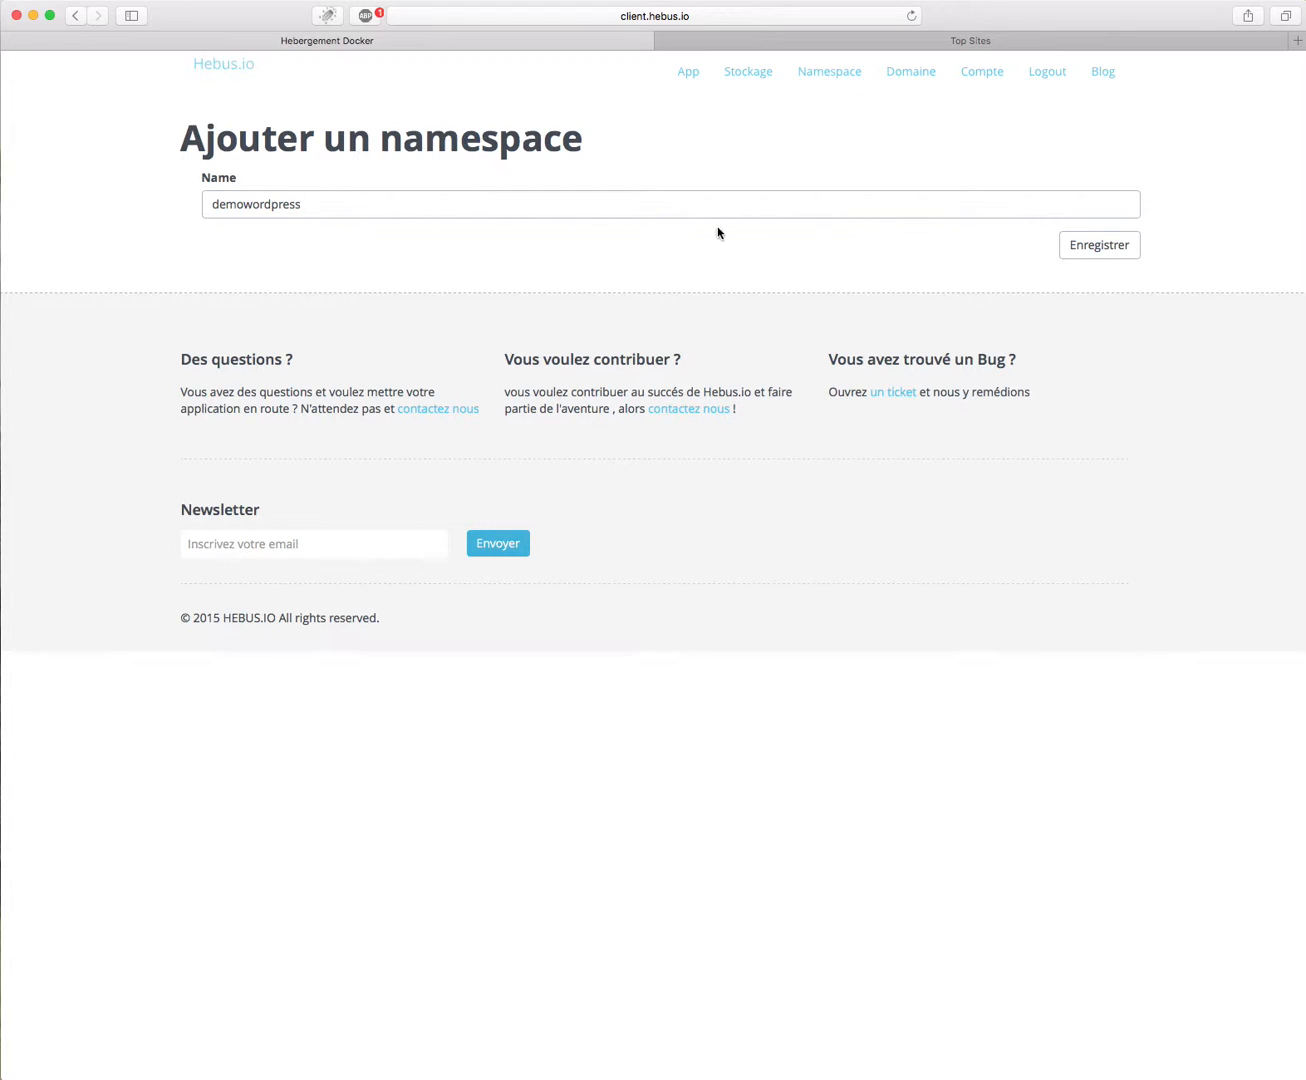
left_click(1097, 245)
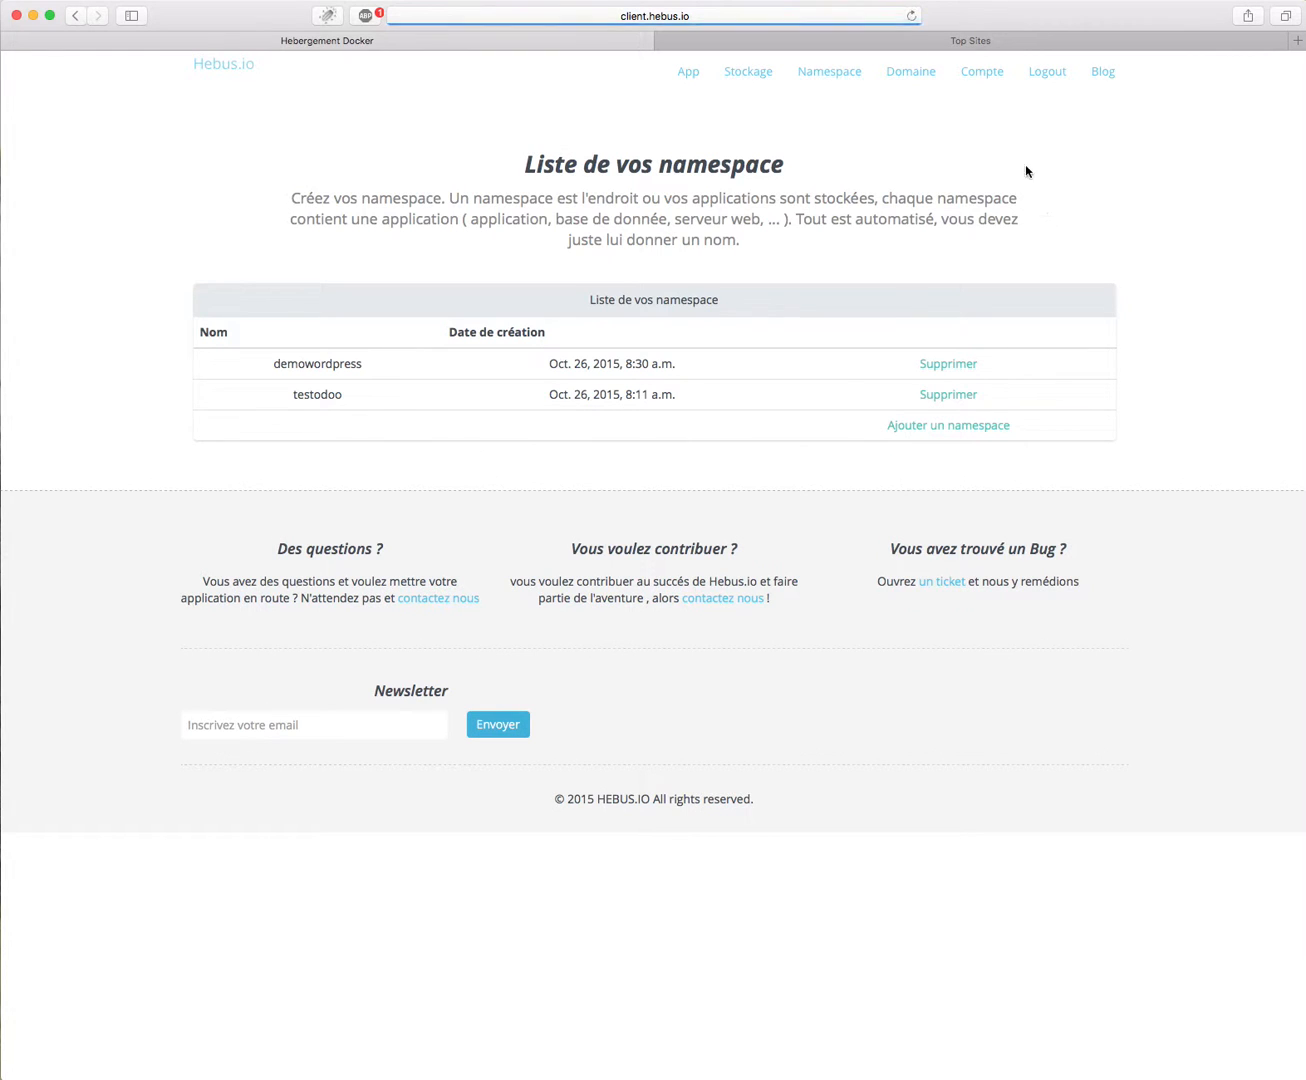
Start a new storage entry named wordpress-mysql with a capacity of 1 GB
left_click(748, 75)
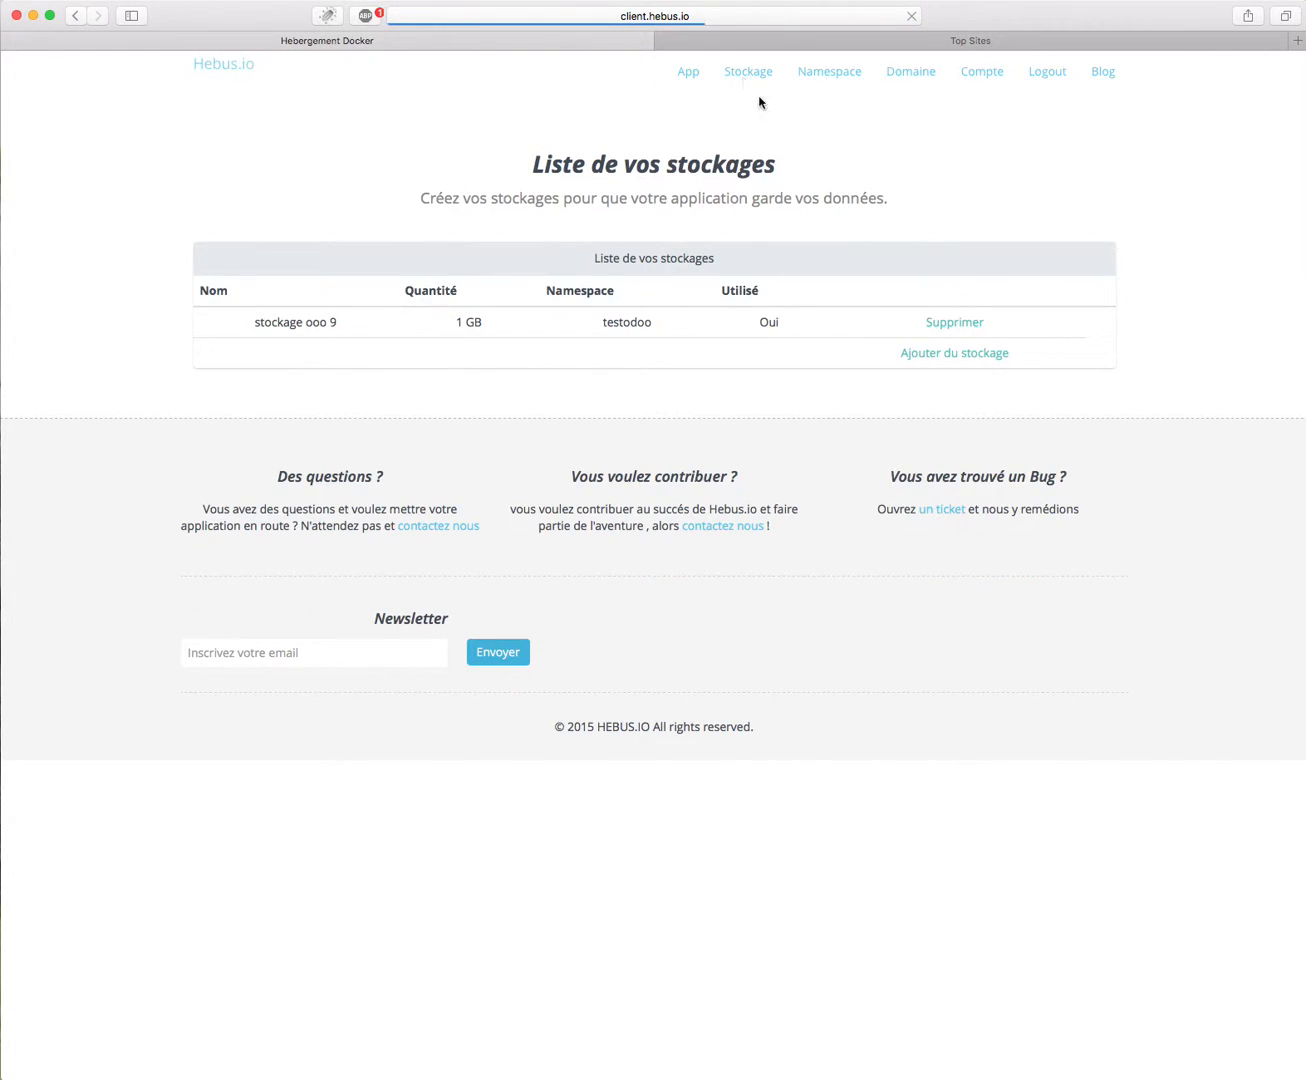
left_click(966, 353)
left_click(651, 297)
type("wordpressmysq")
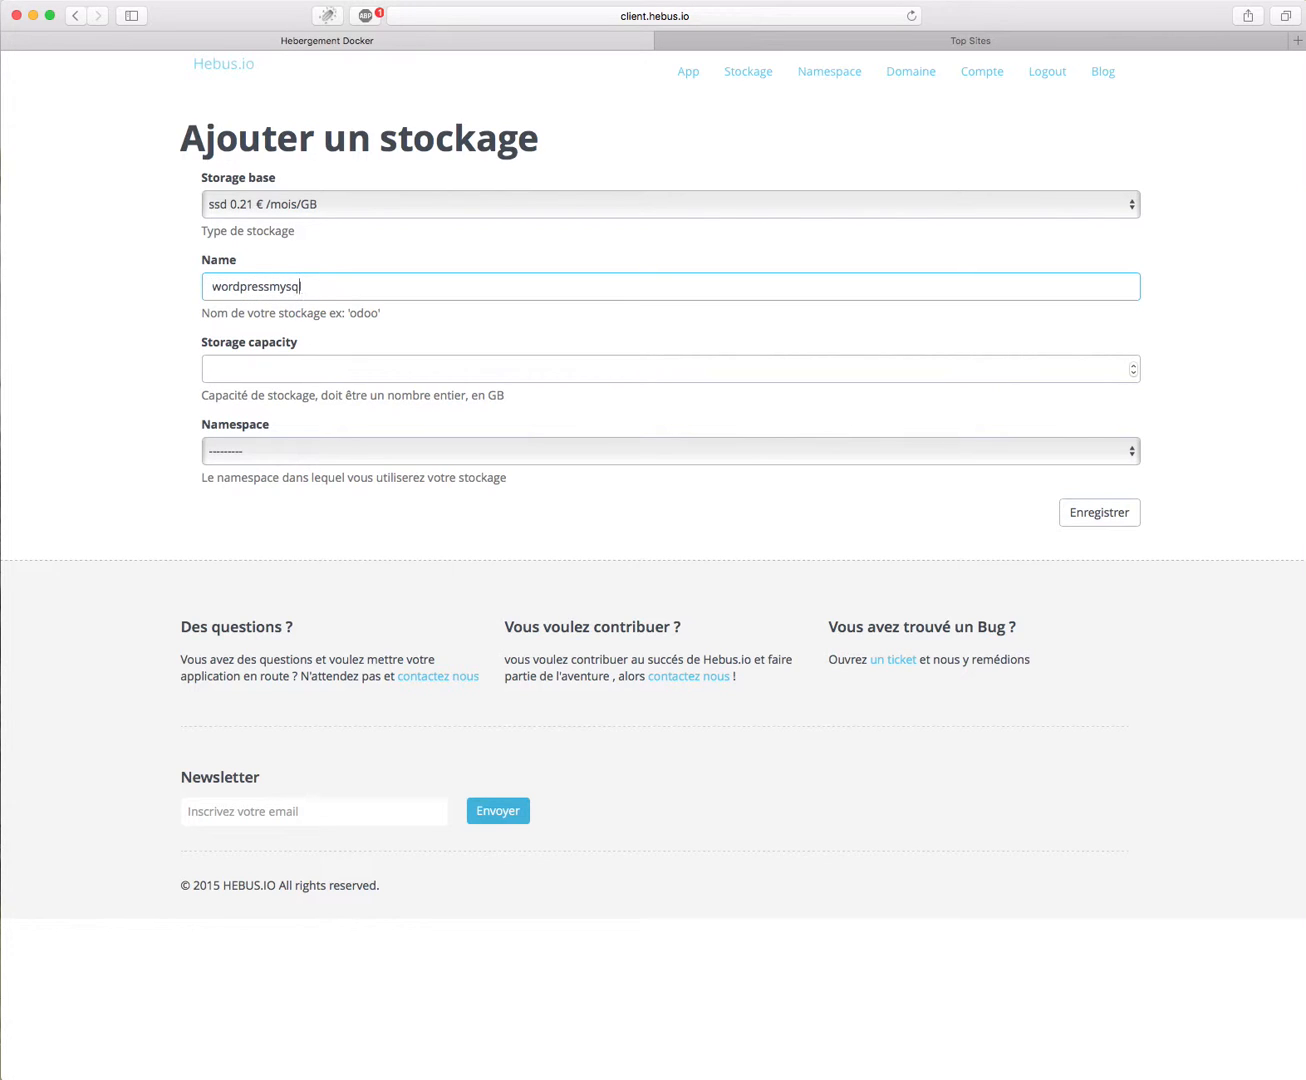
type("-")
left_click(592, 374)
type("1")
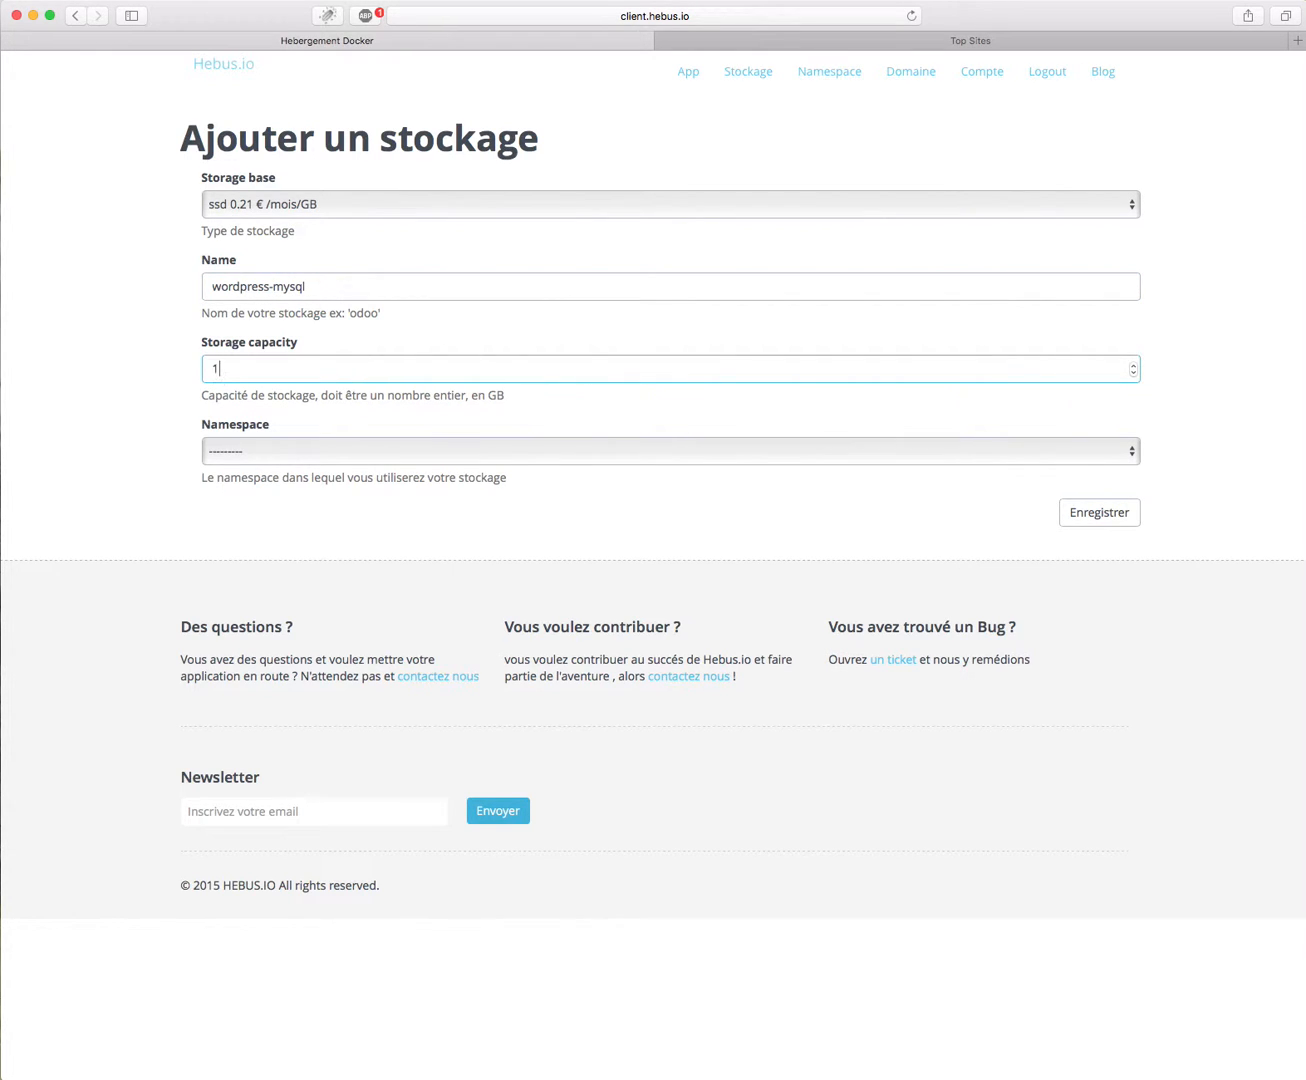
left_click(657, 490)
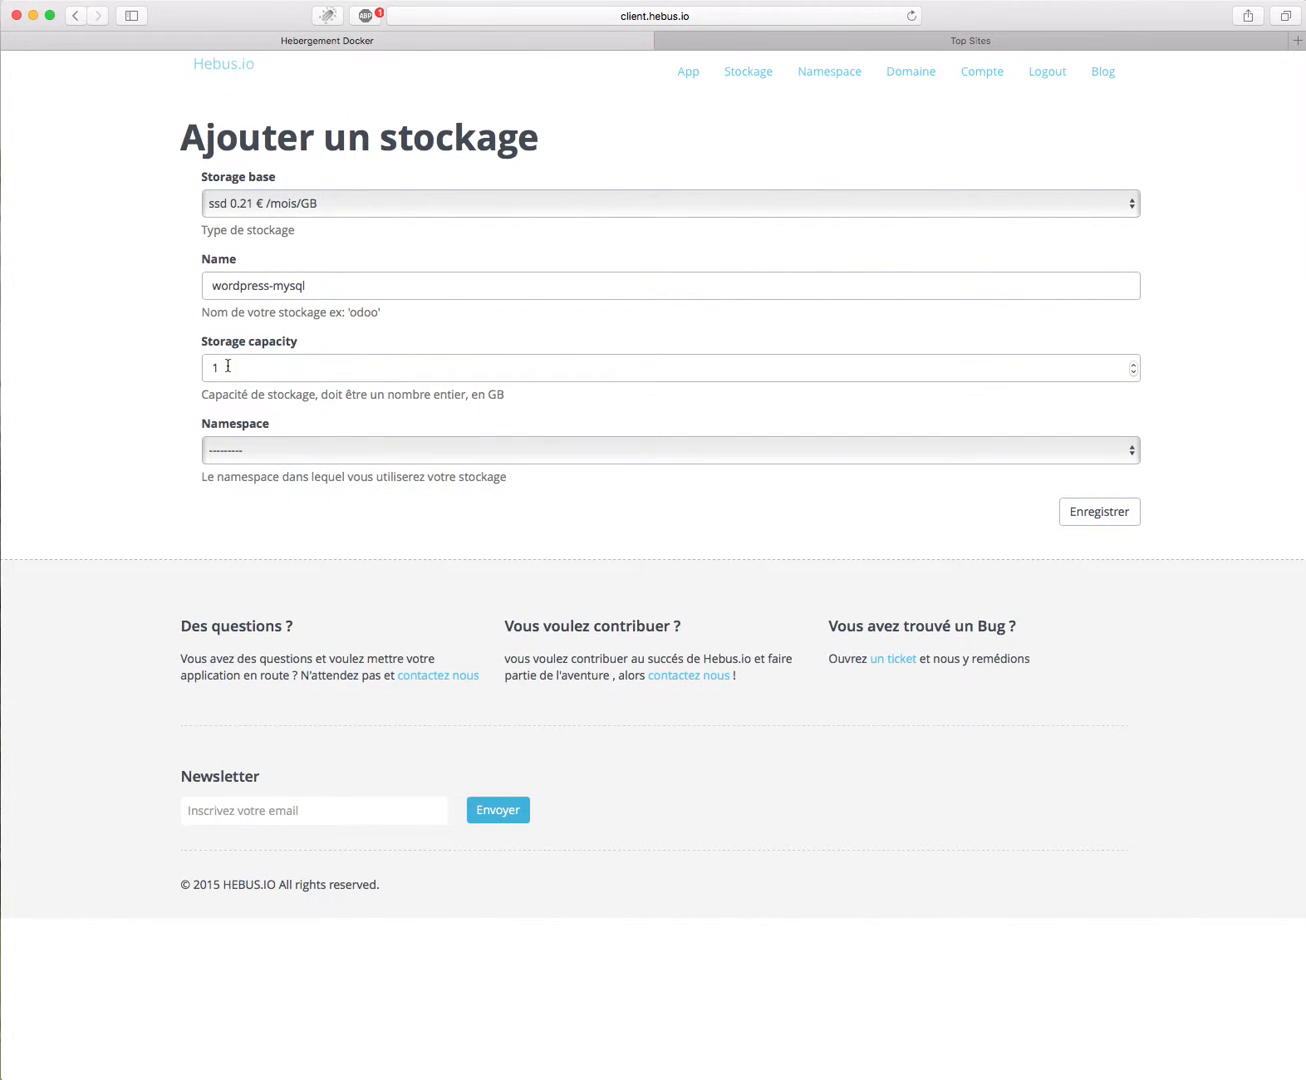
Assign the new MySQL storage to the test2 demowordpress namespace and save it
left_click(372, 450)
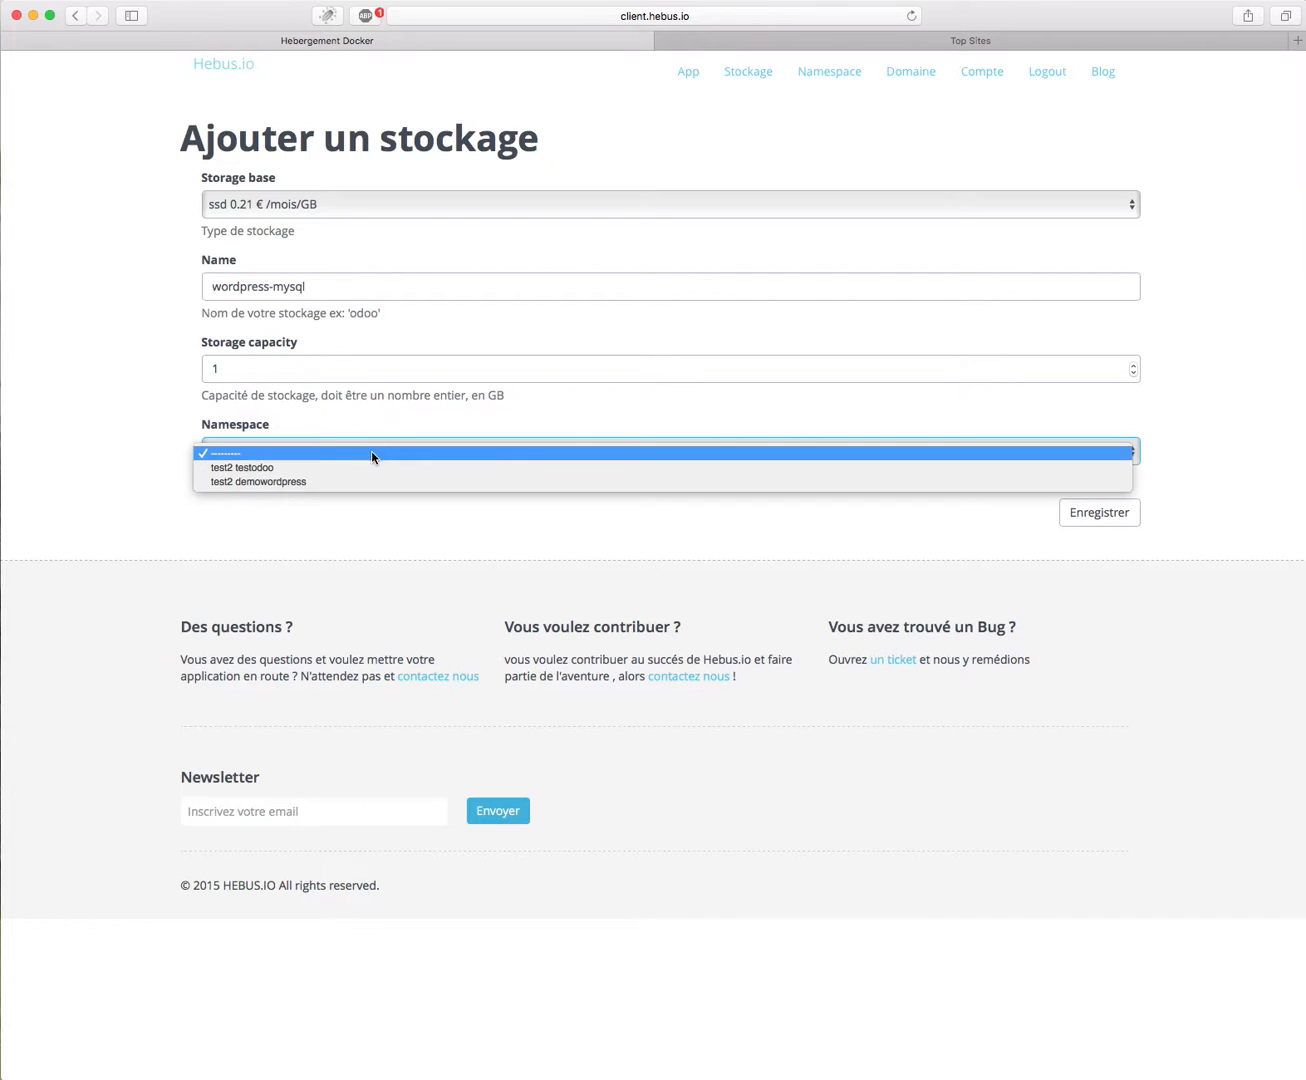
left_click(417, 418)
left_click(427, 451)
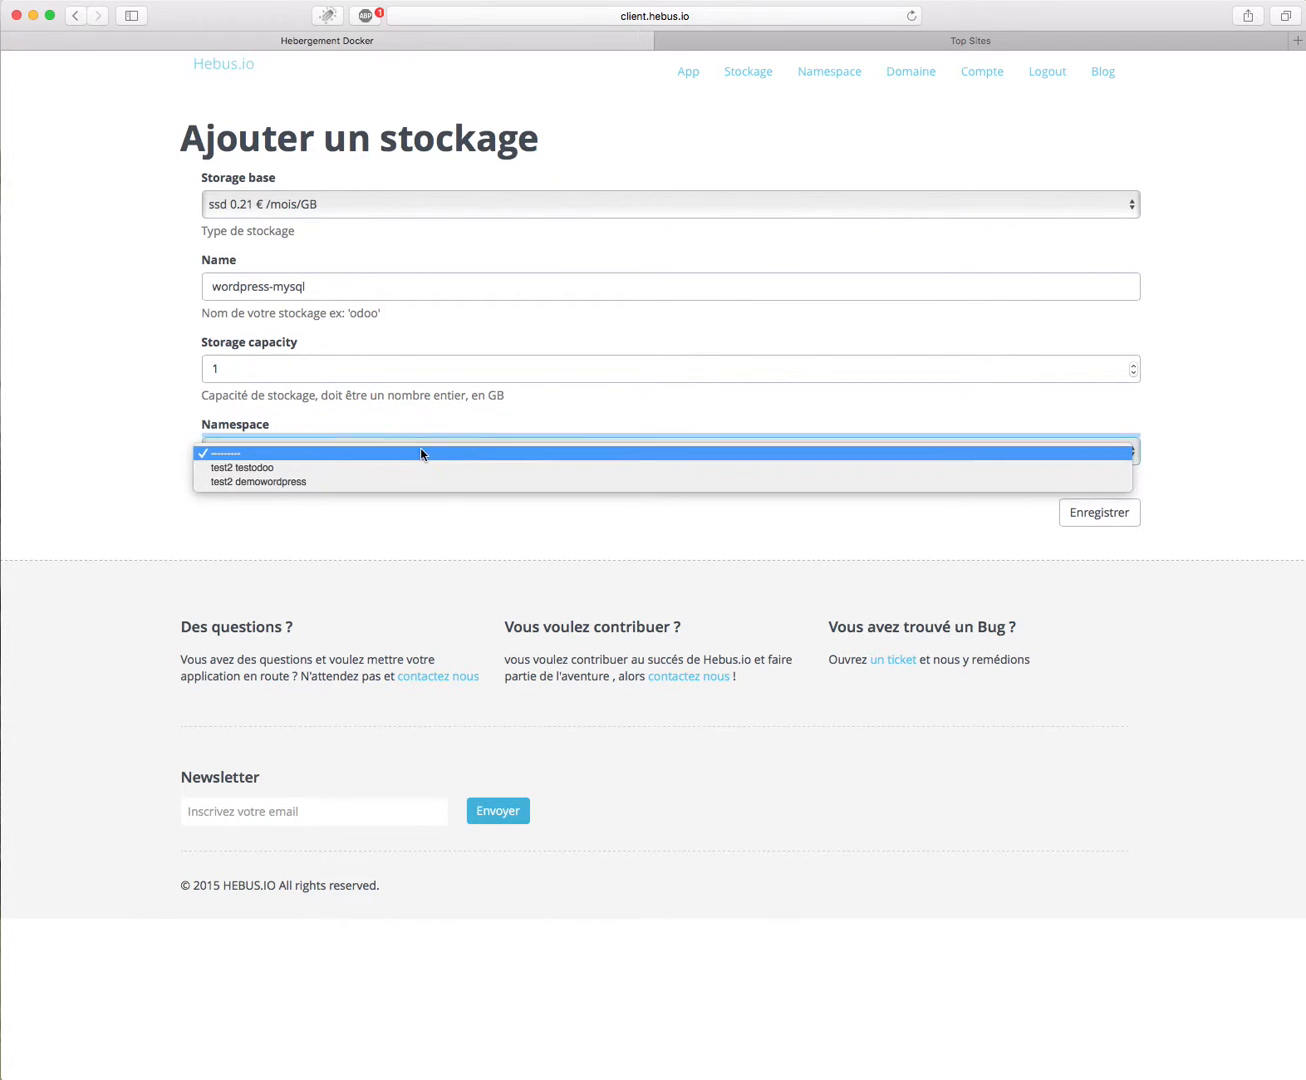
left_click(381, 480)
left_click(1101, 510)
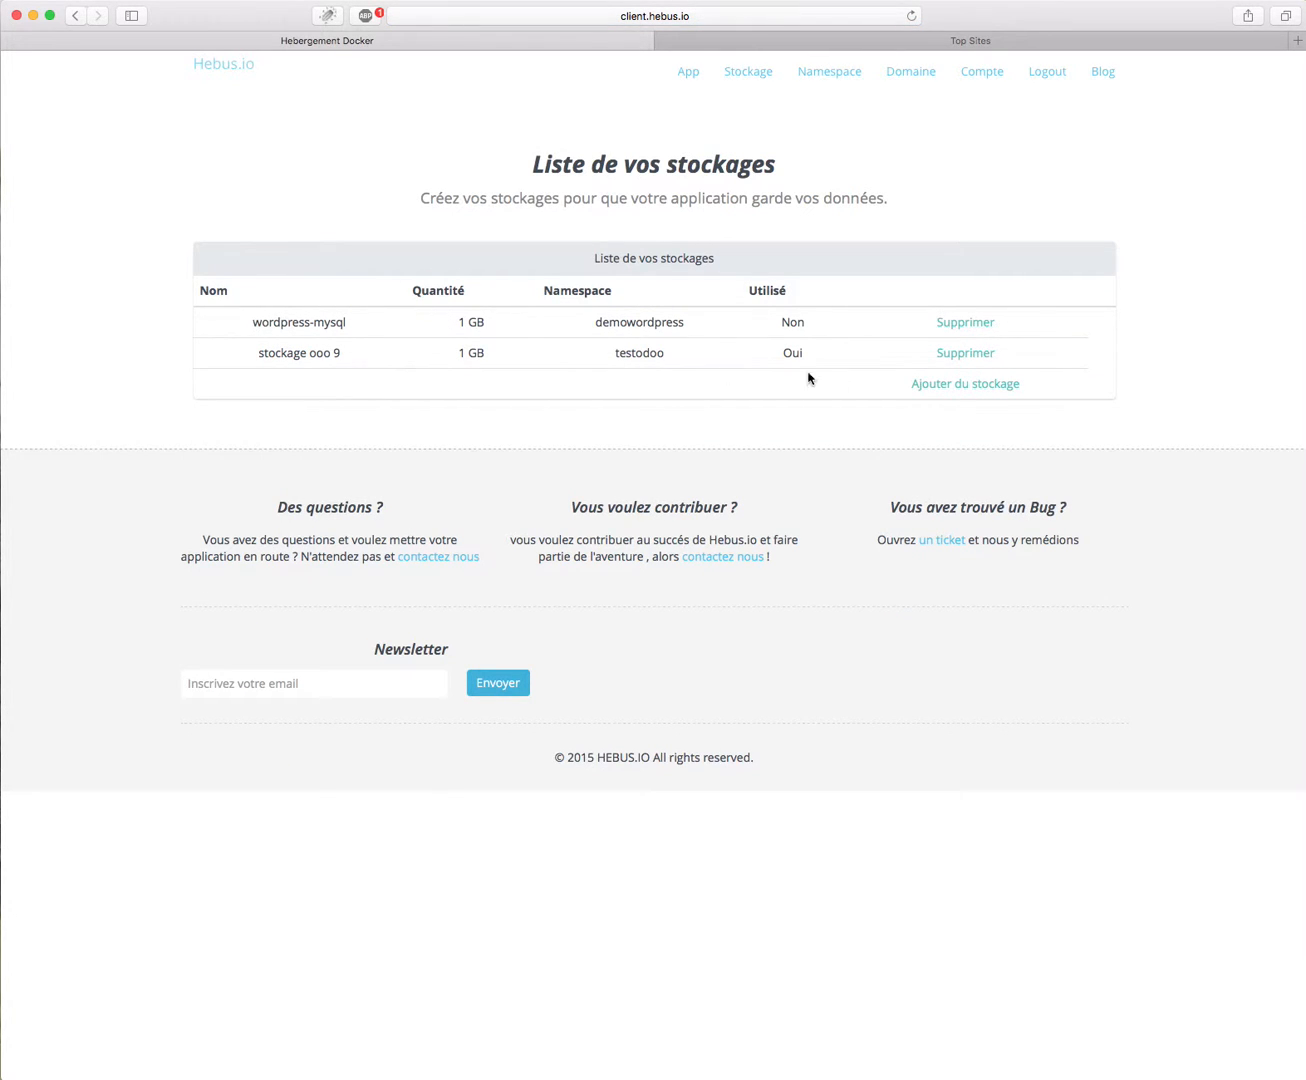
Add a second storage named wordpress-fichiers with 1 GB capacity in the test2 demowordpress namespace and save it
left_click(928, 385)
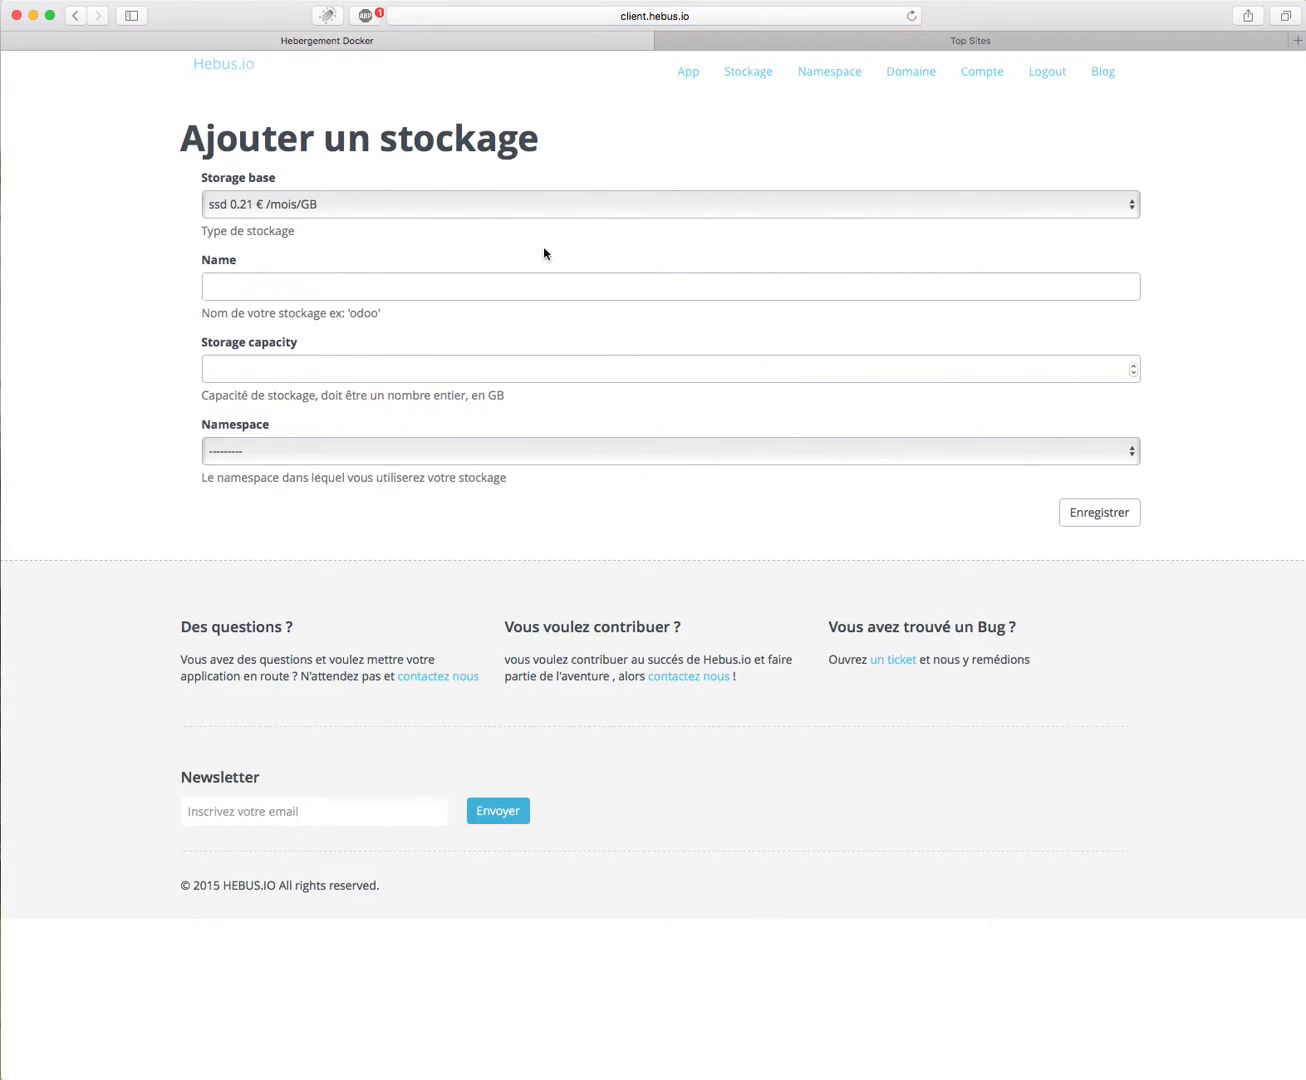
left_click(541, 283)
type("wordpress-")
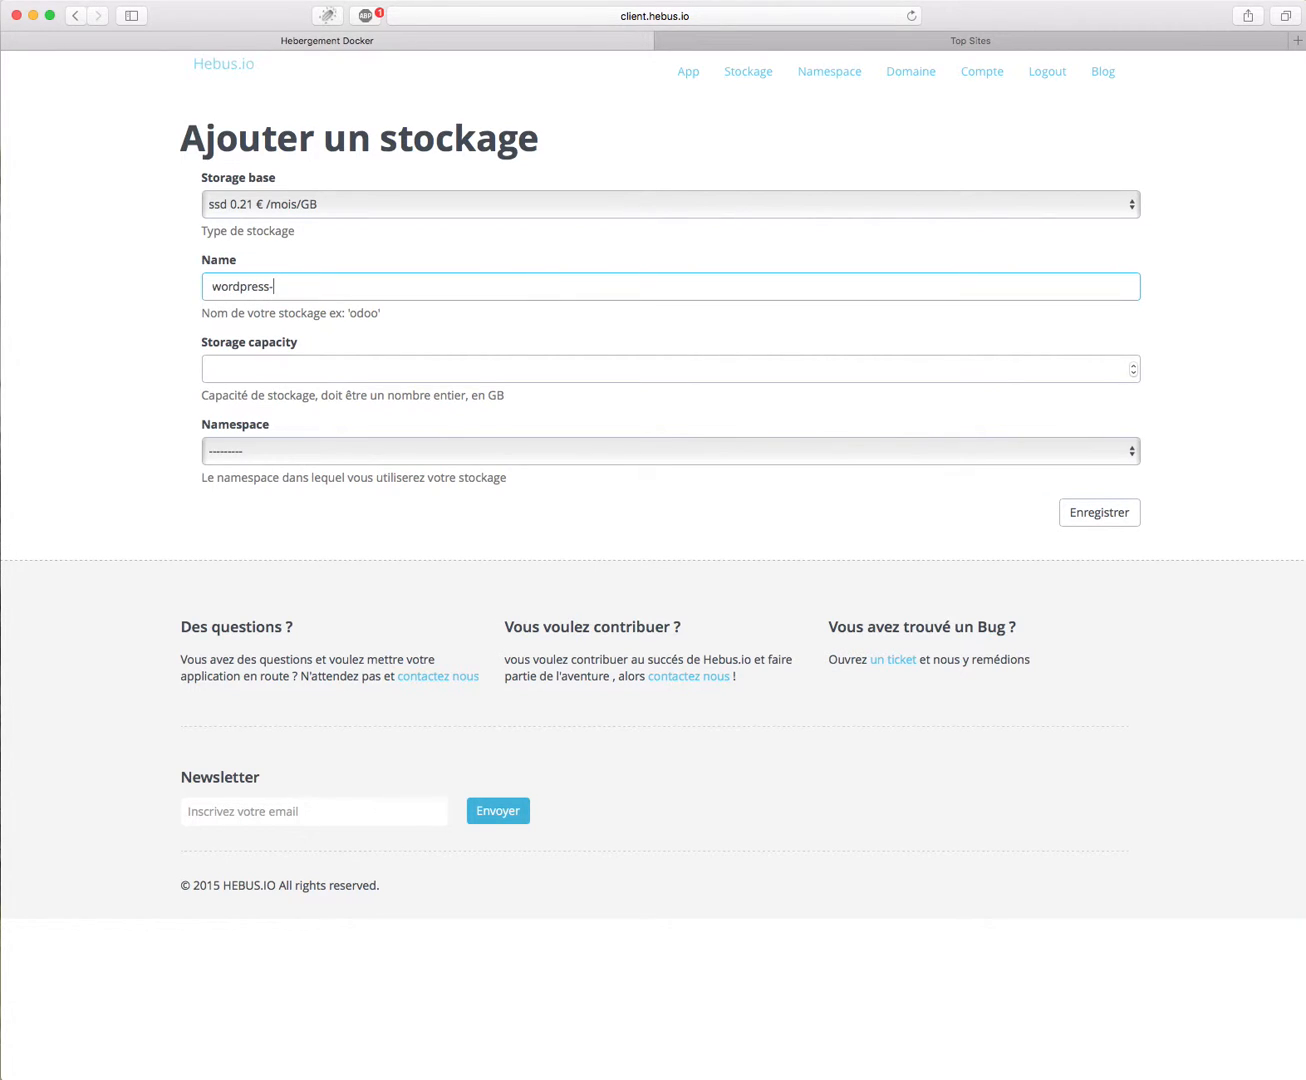
type("fichiers")
left_click(488, 360)
type("1")
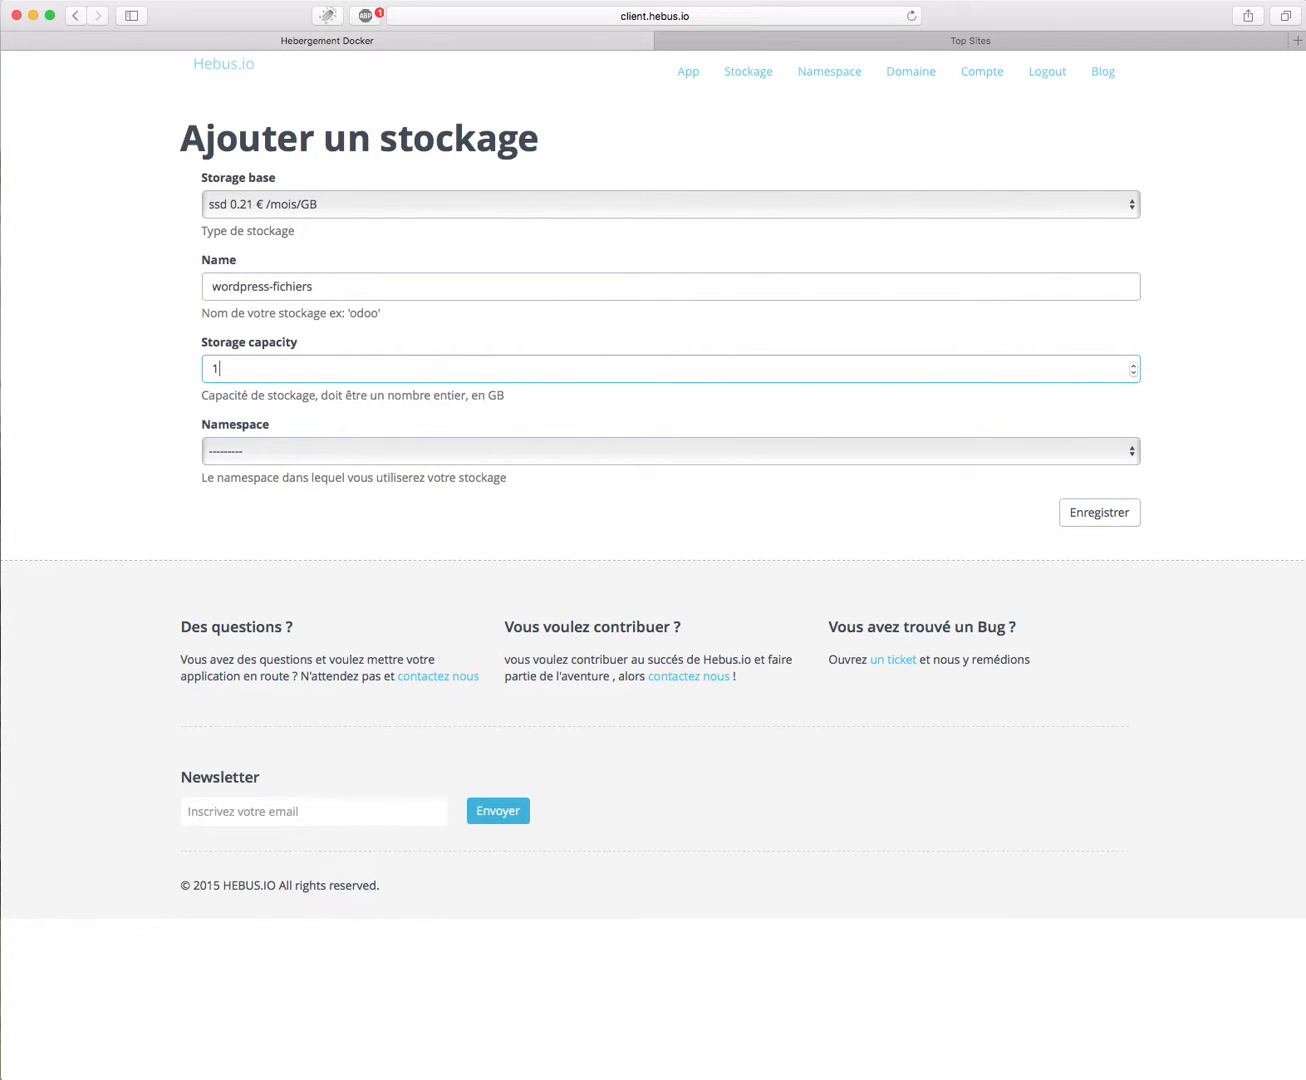
left_click(98, 398)
left_click(418, 458)
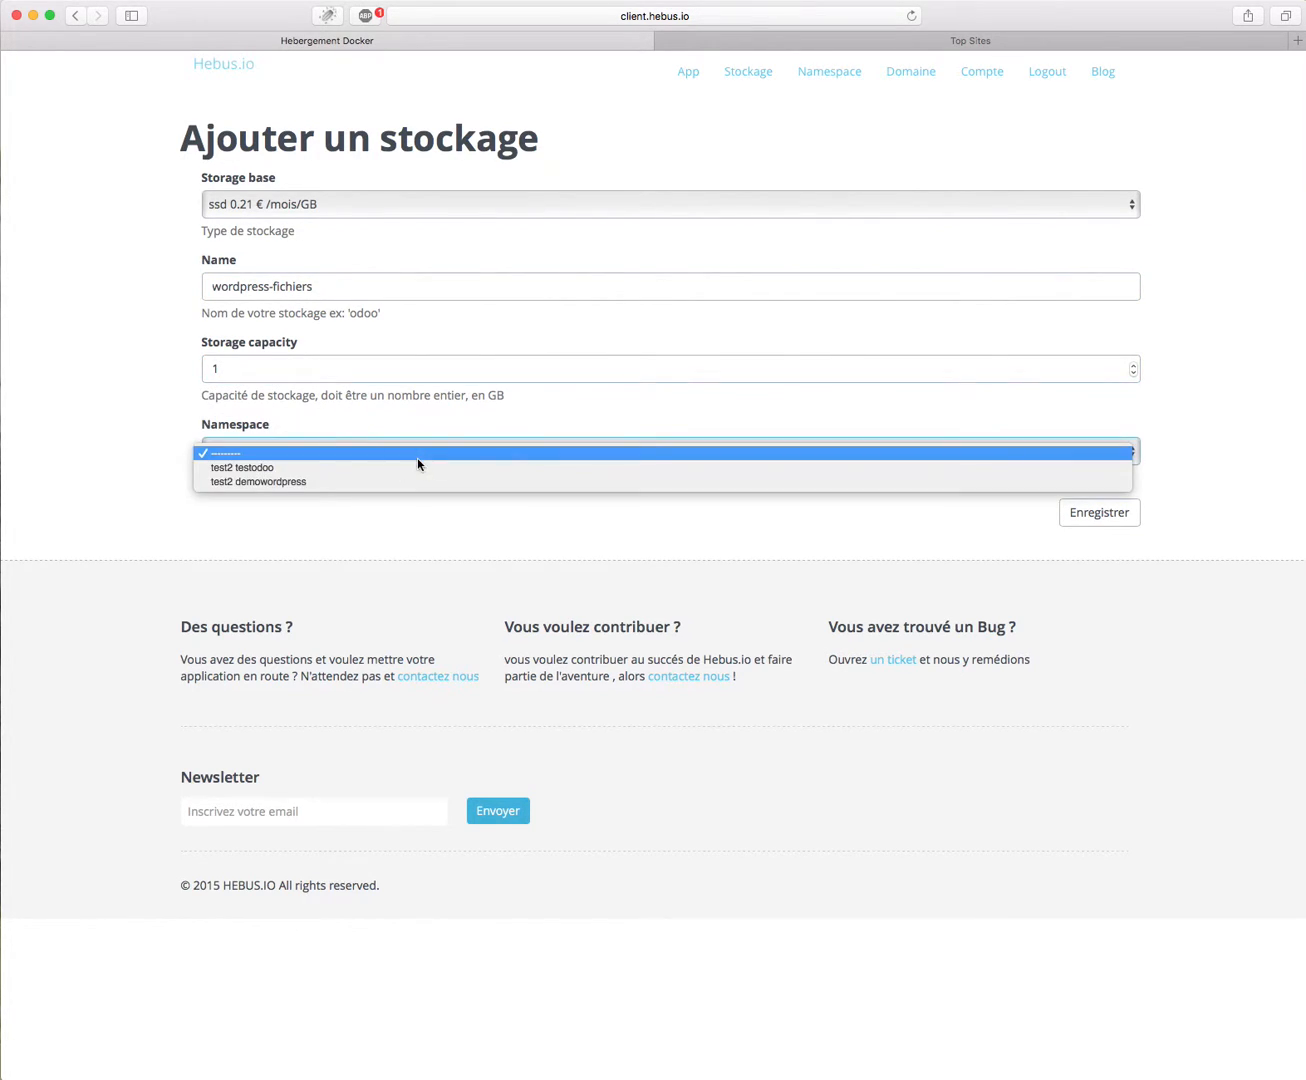
left_click(418, 480)
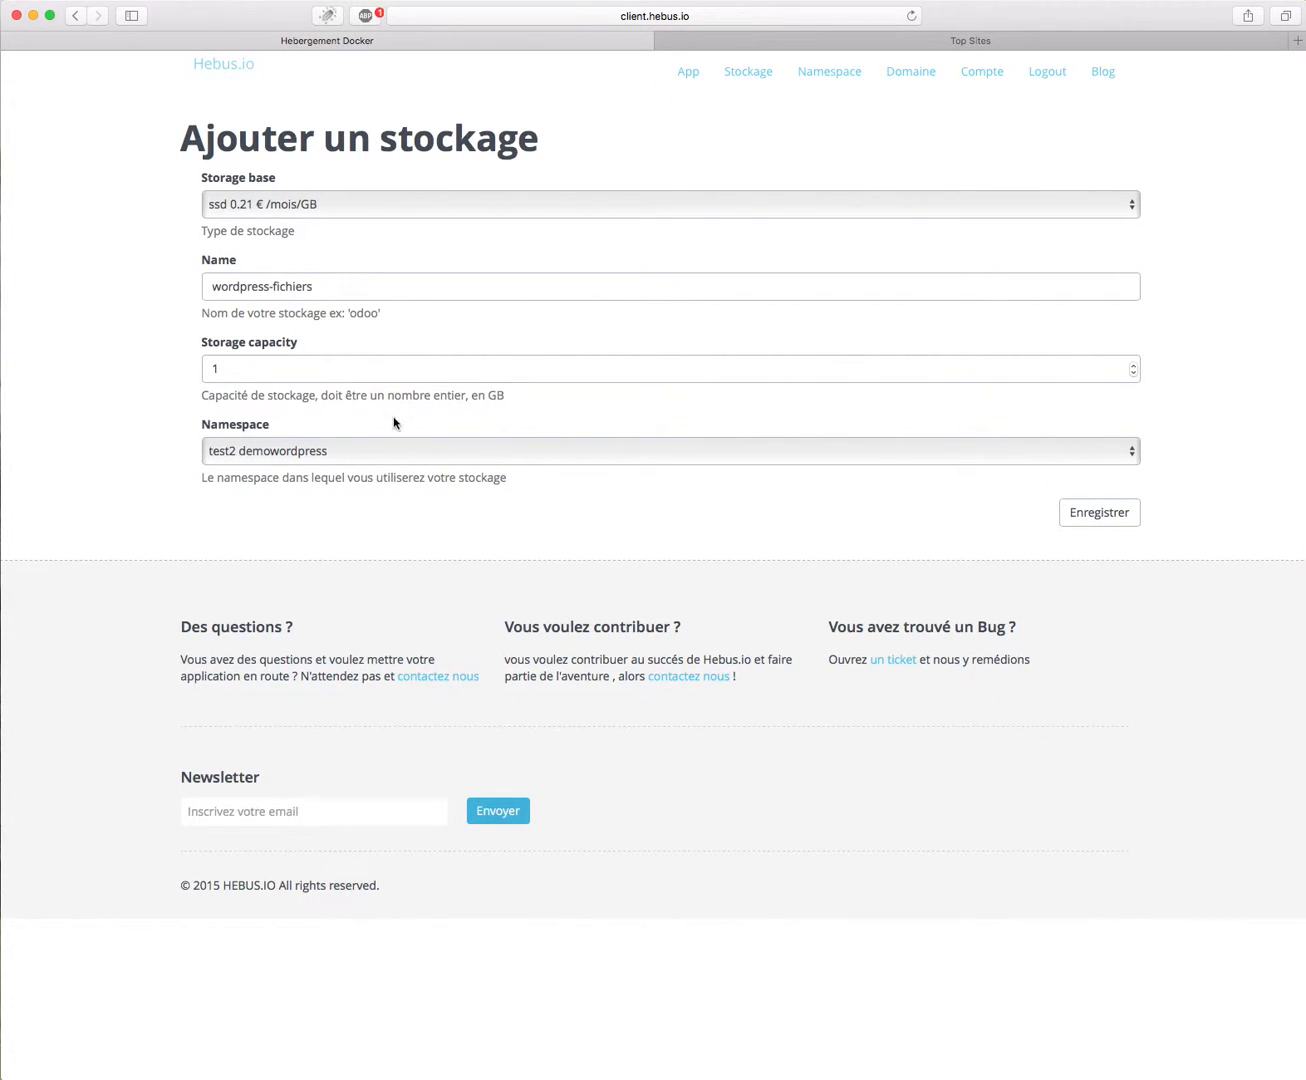
left_click(1126, 515)
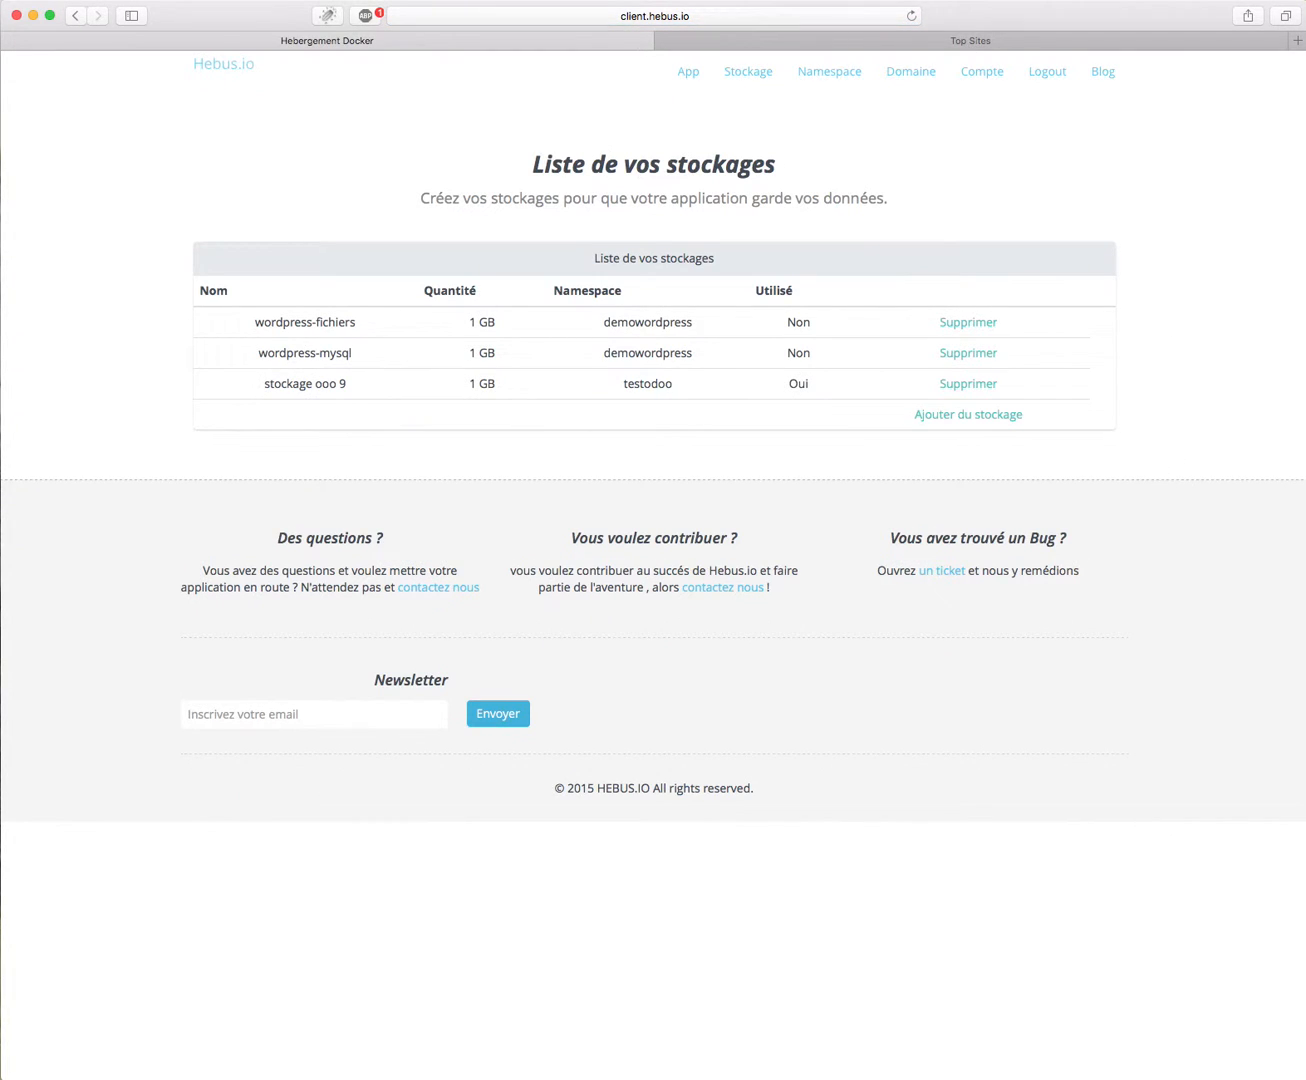
Start a new application entry named "demo de wordpress" with version 1
left_click(701, 75)
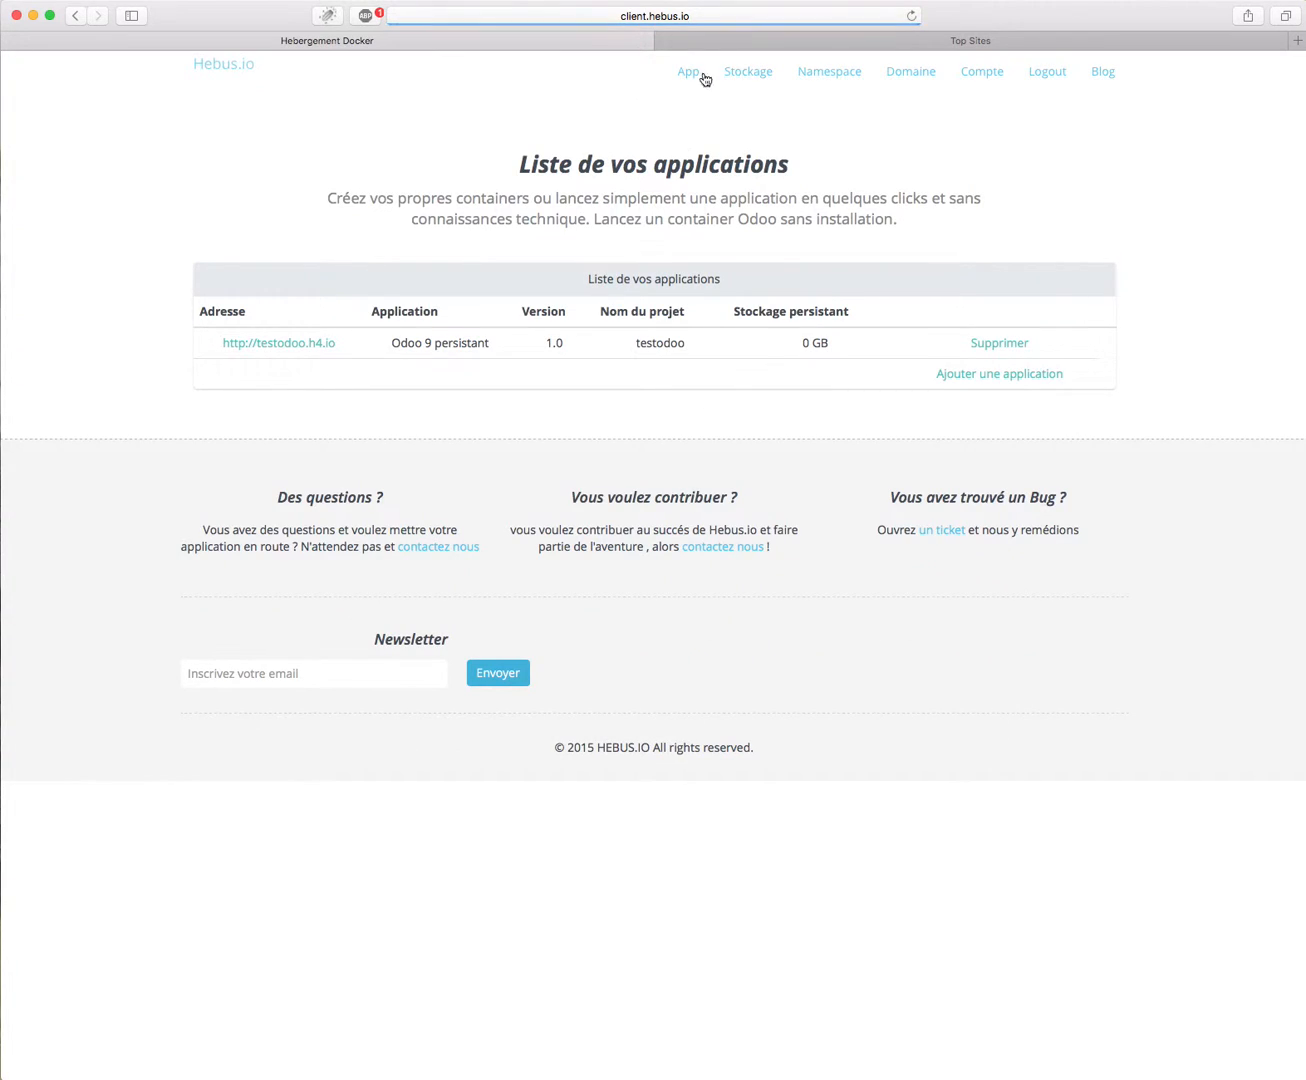
left_click(1027, 380)
scroll(1026, 379, "down", 1)
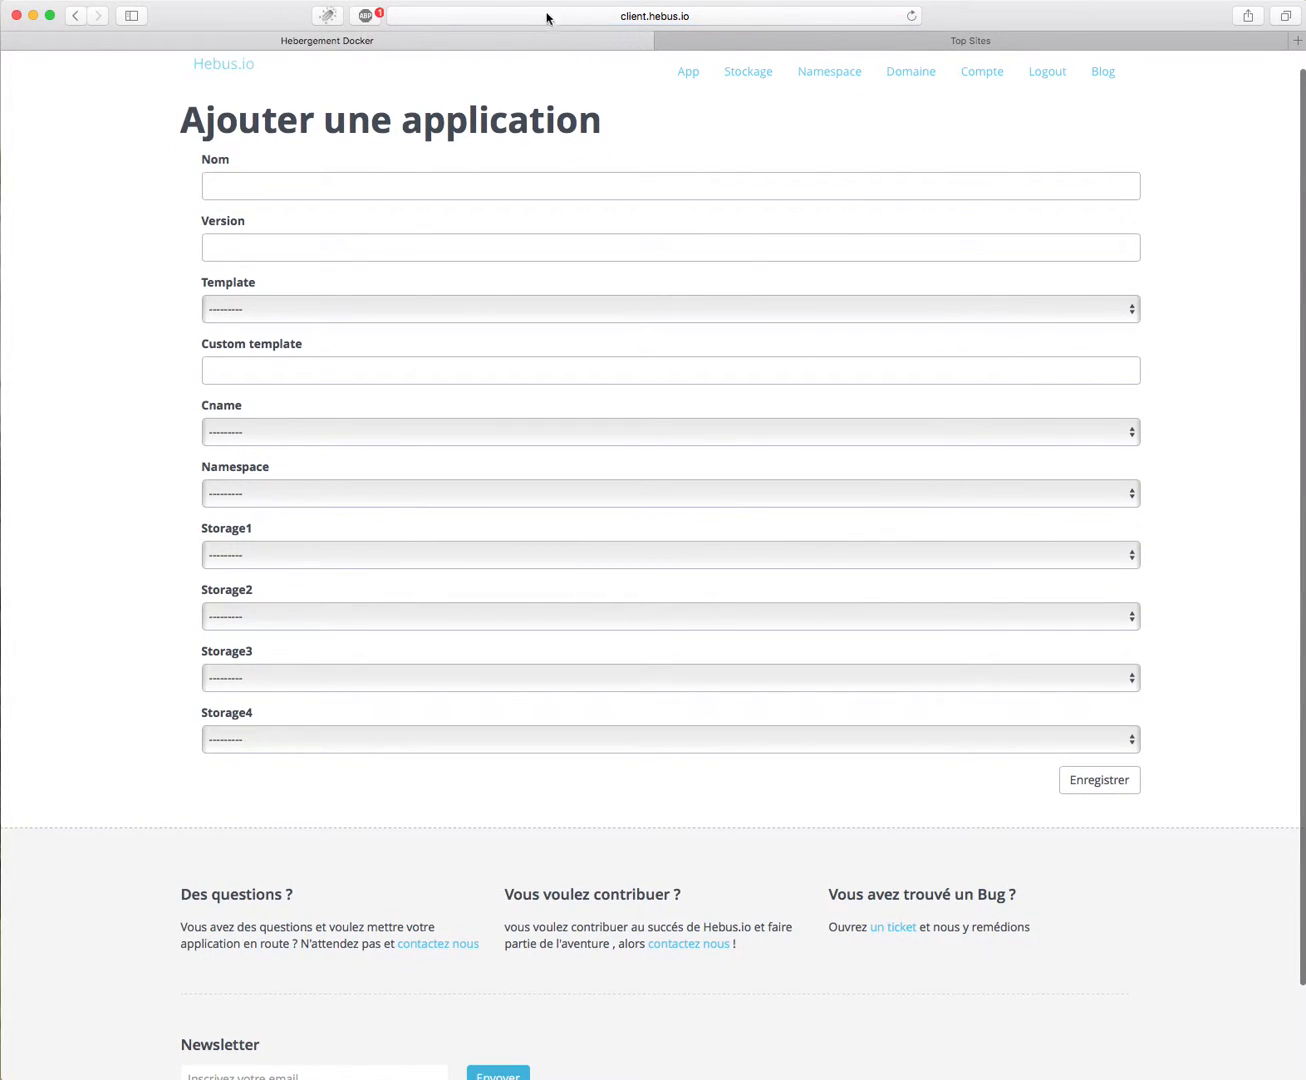
left_click(530, 192)
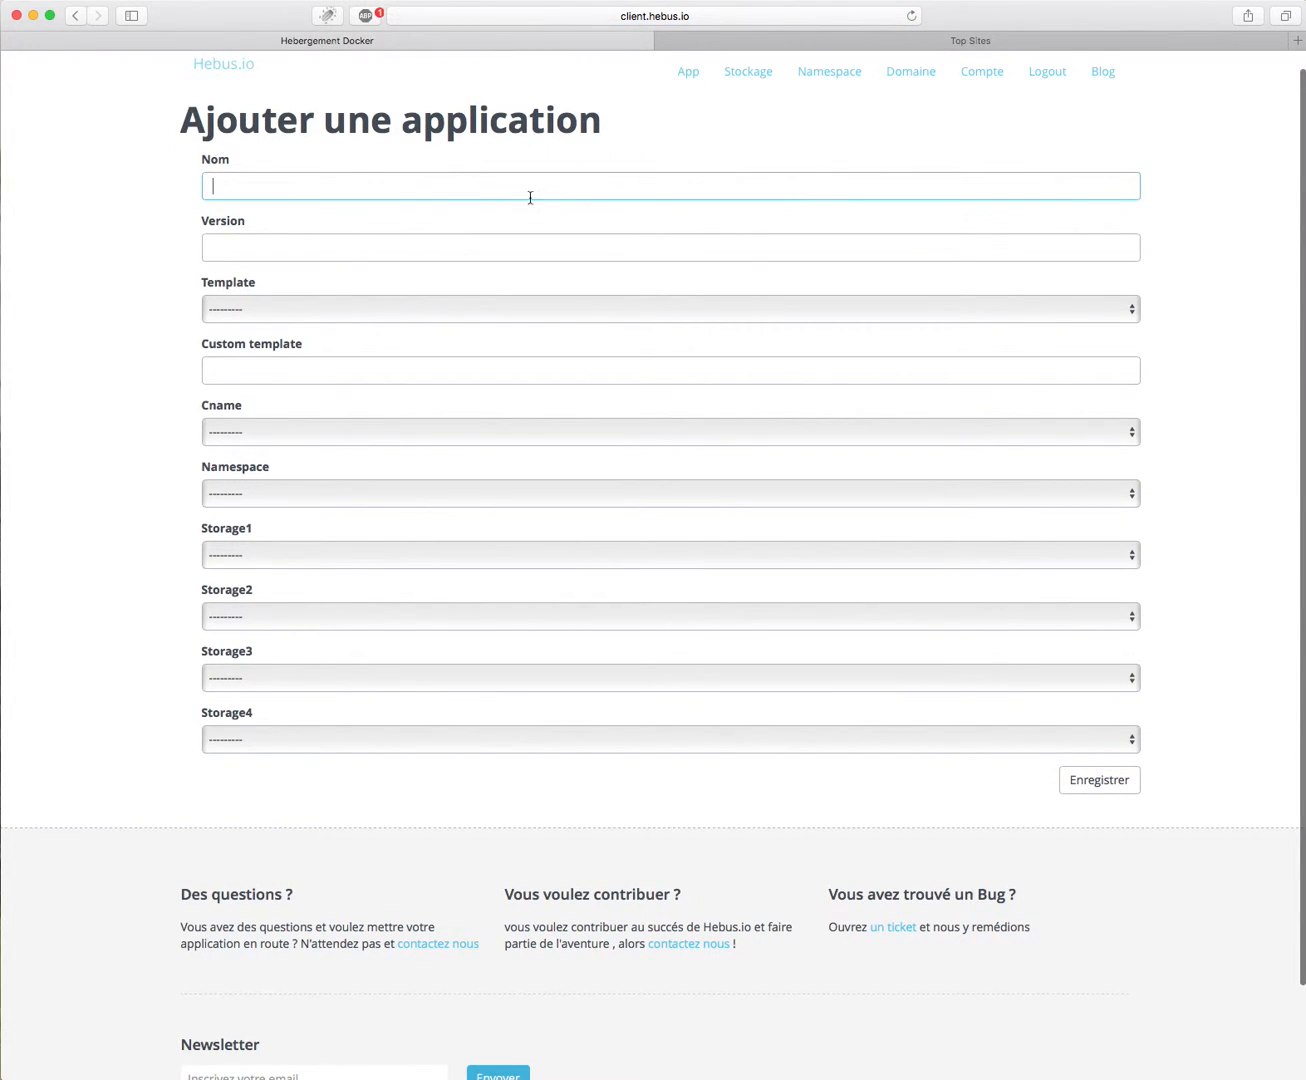
type("demo ")
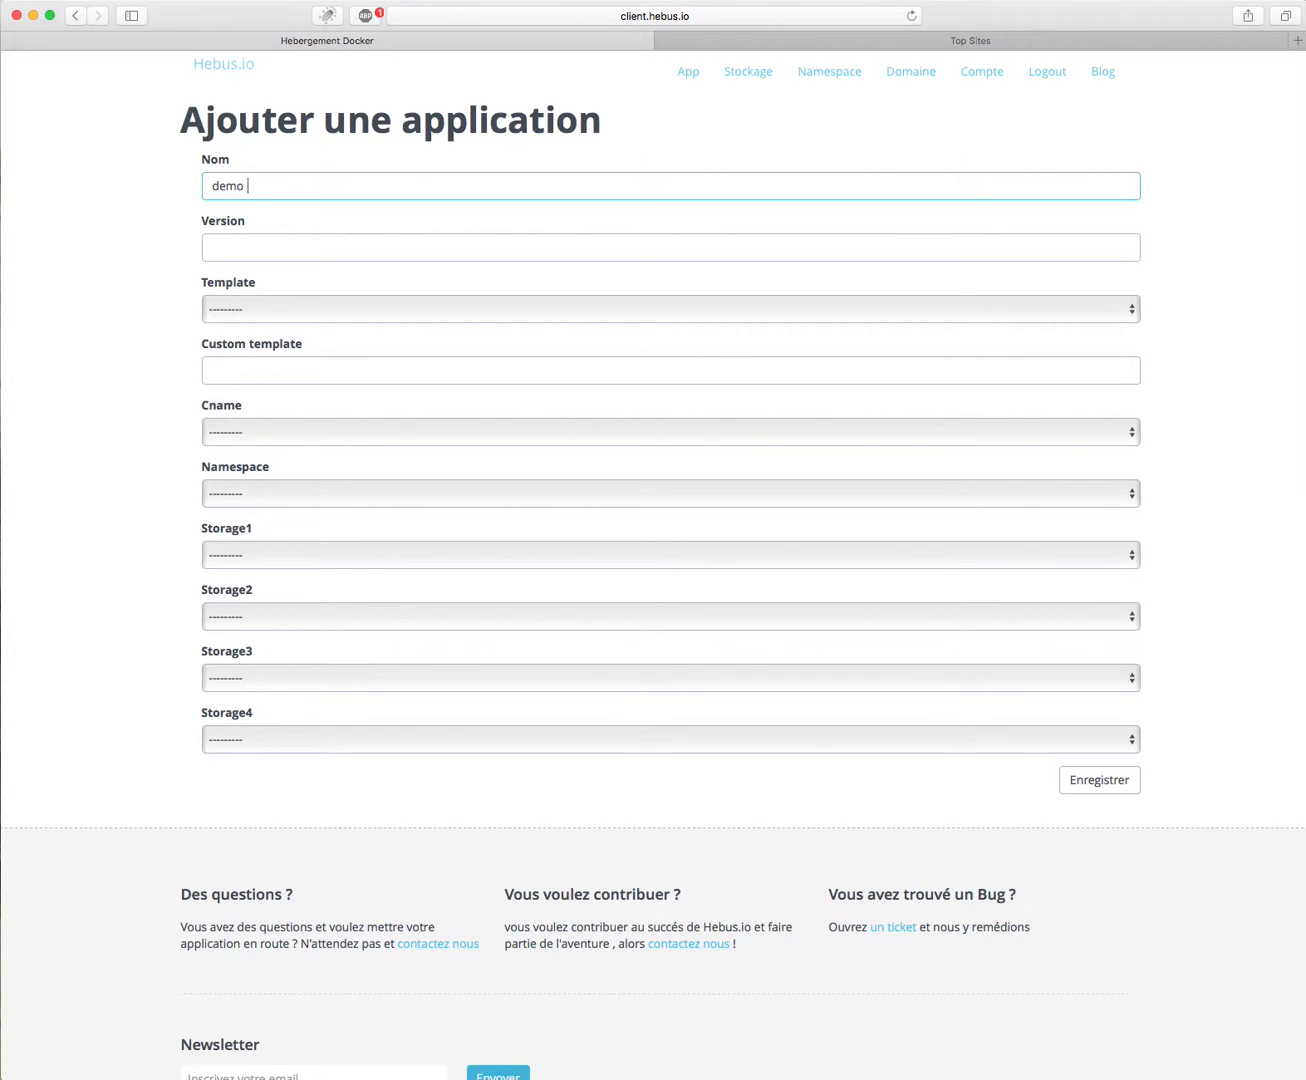
type("de wordpress")
key("Tab")
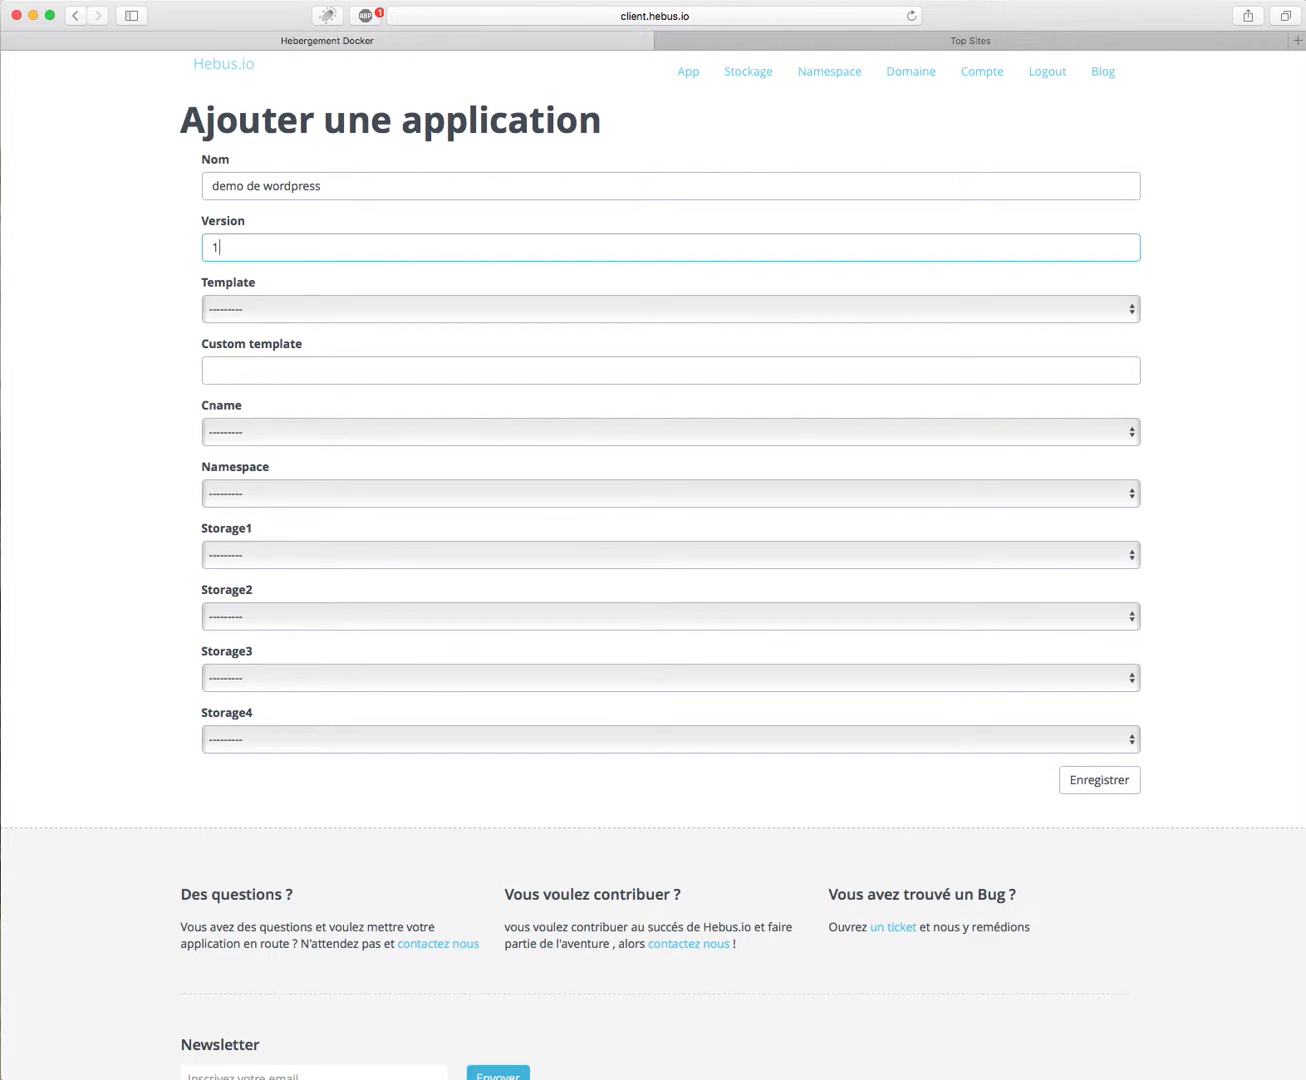
key("Tab")
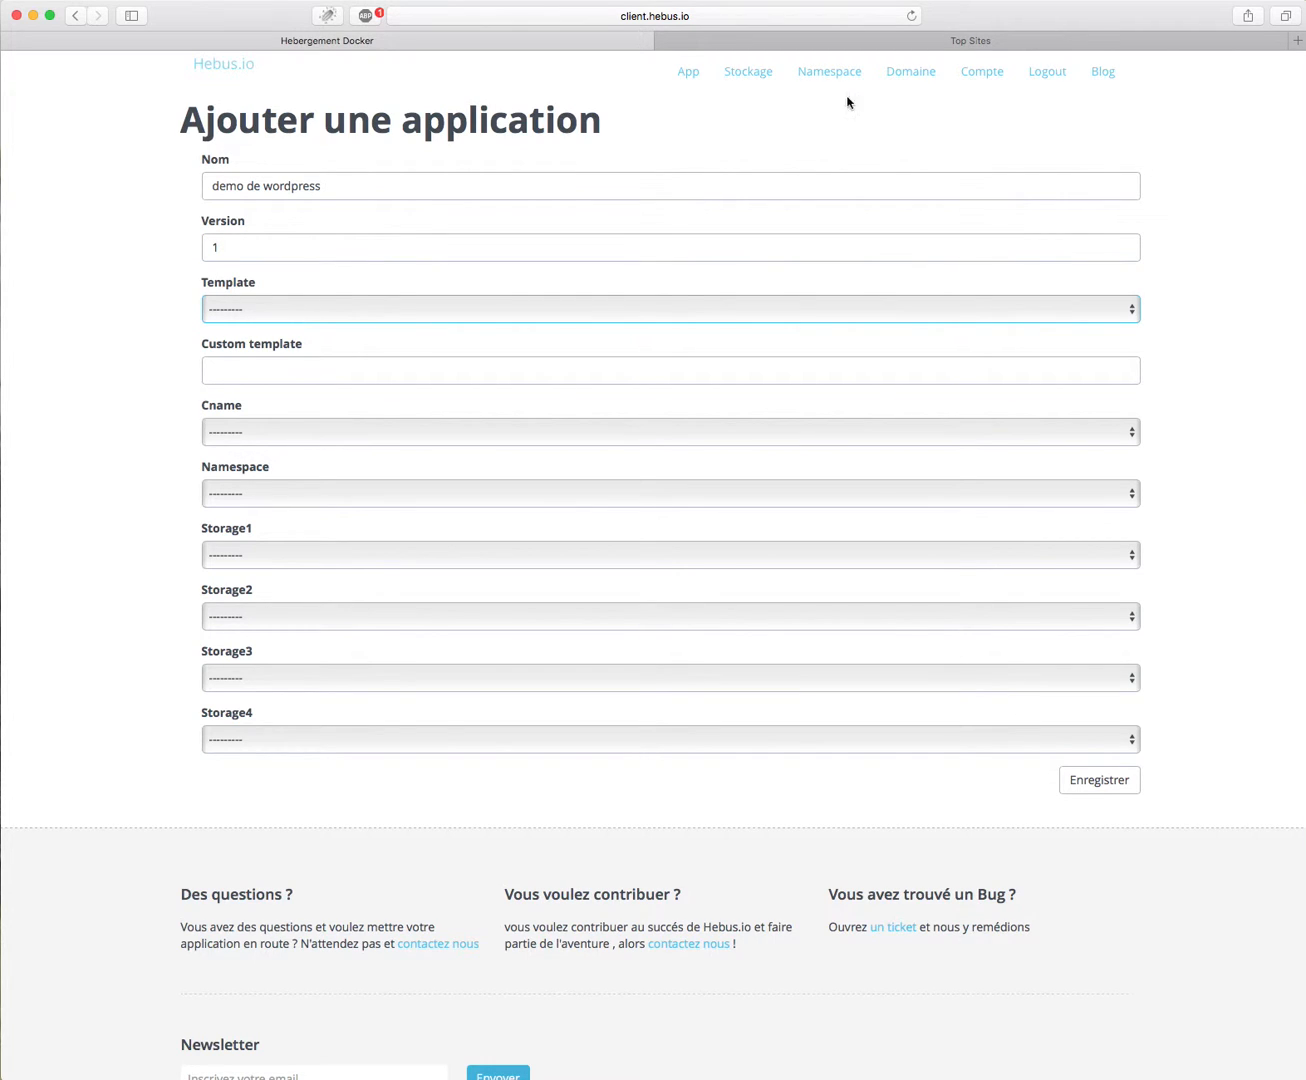
Set the application's template to Wordpress Persistant, its Cname to demowordpress and its namespace to test2 demowordpress
left_click(728, 304)
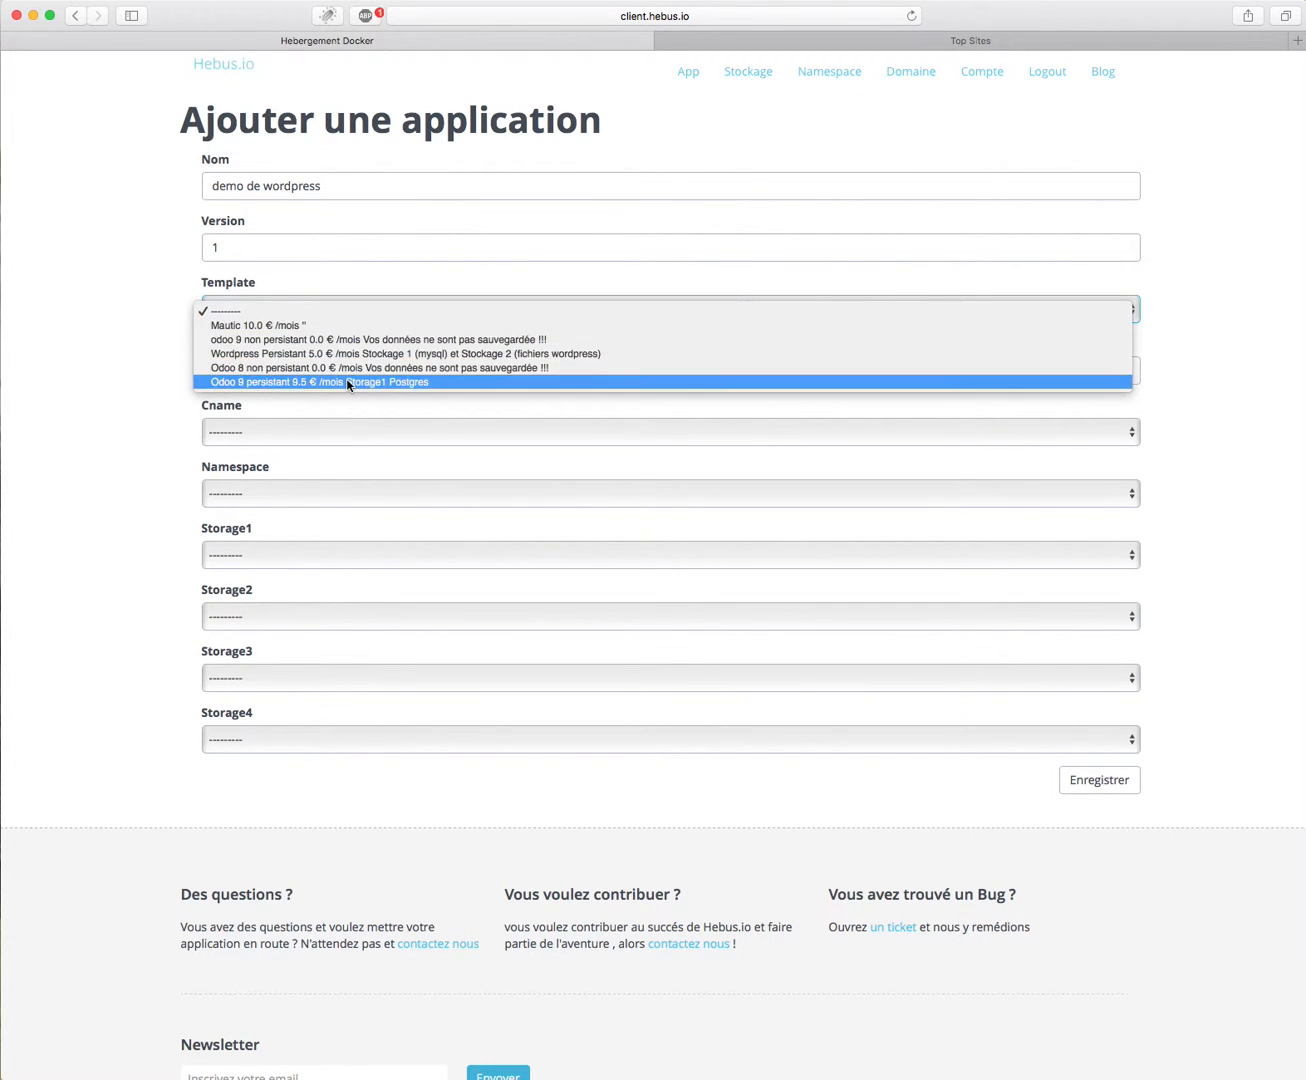
left_click(325, 353)
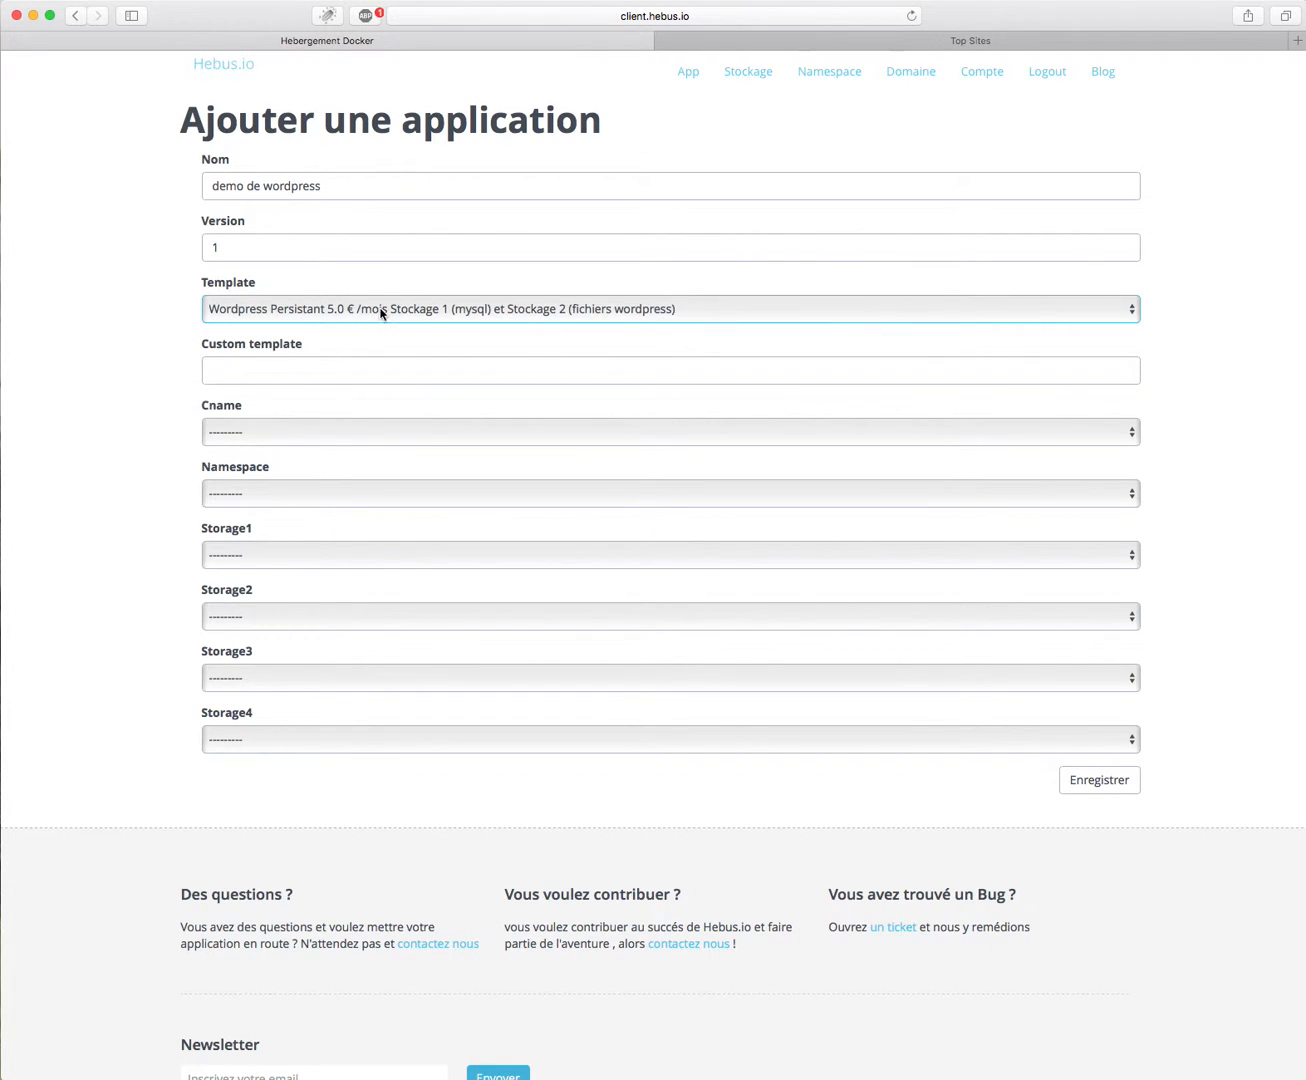
left_click(377, 437)
left_click(375, 462)
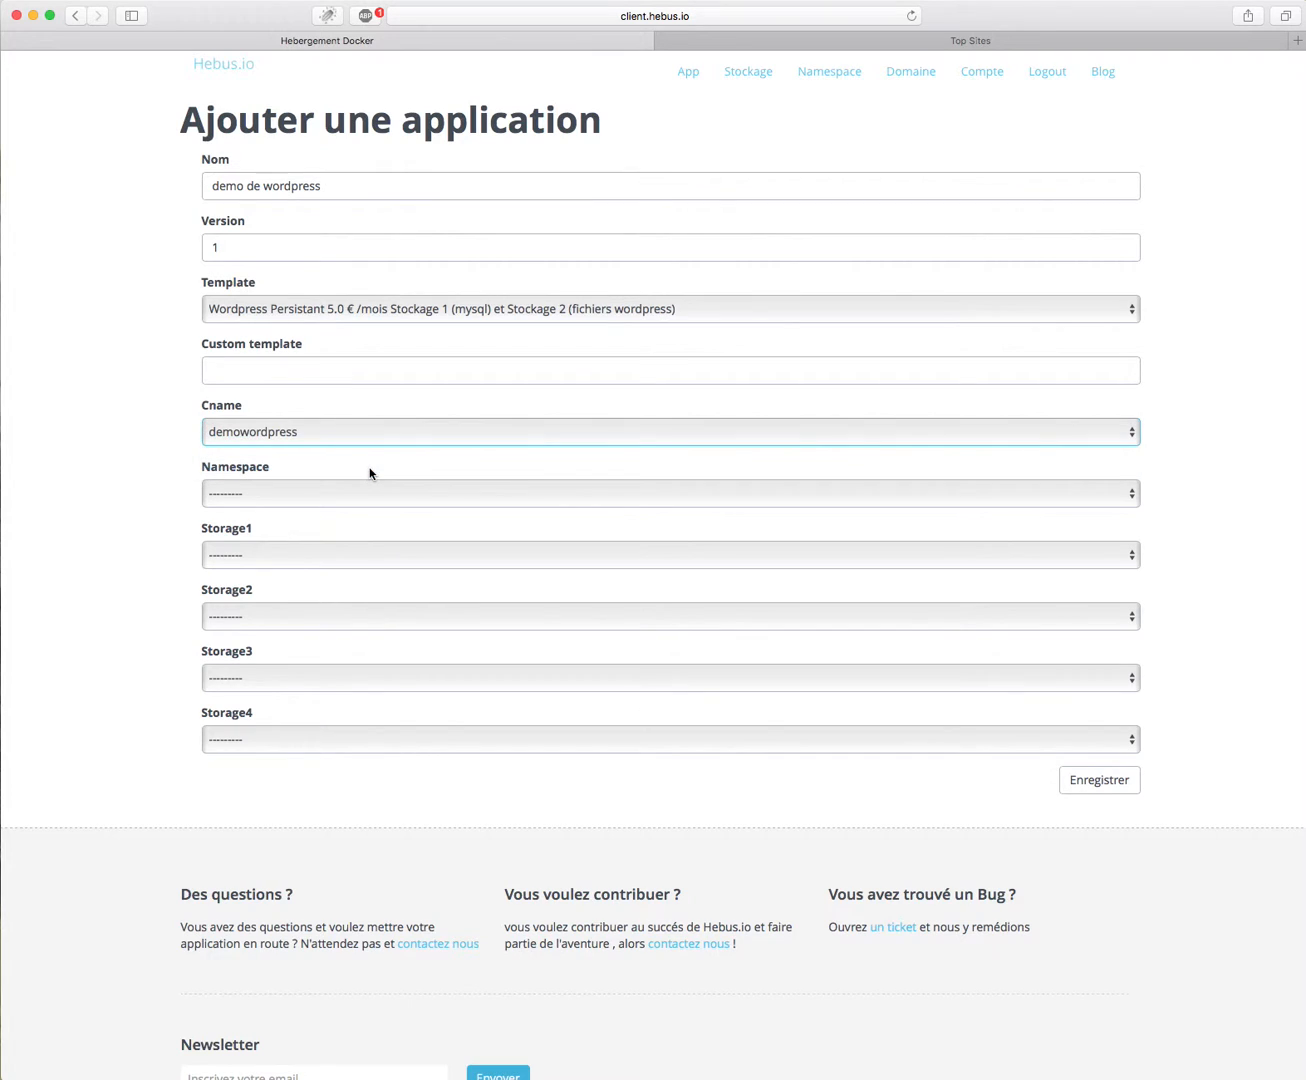
left_click(382, 494)
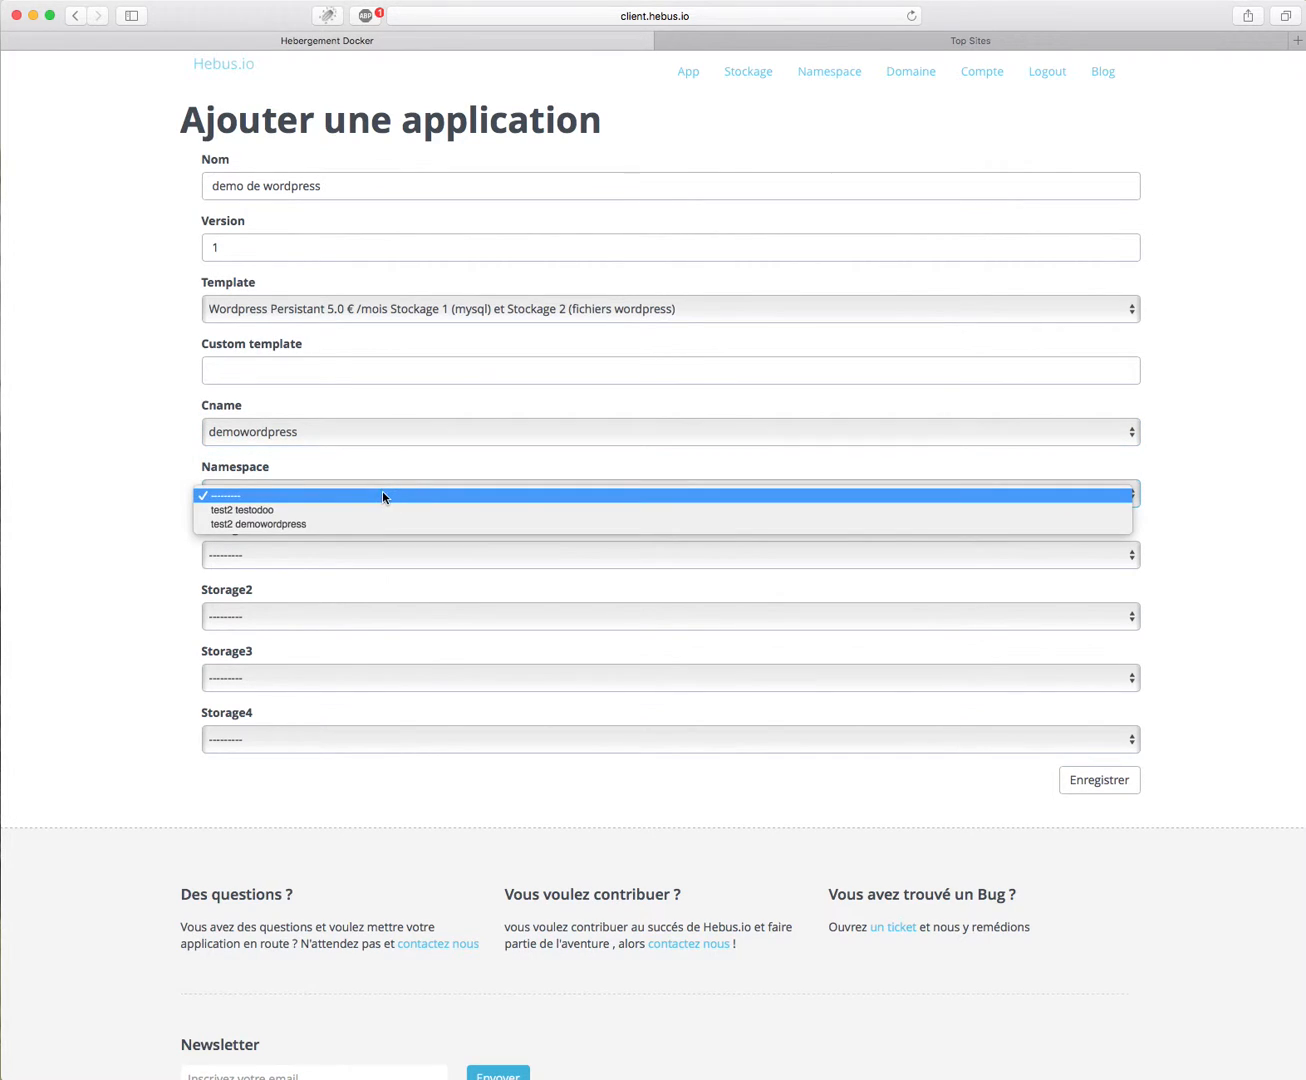
left_click(303, 525)
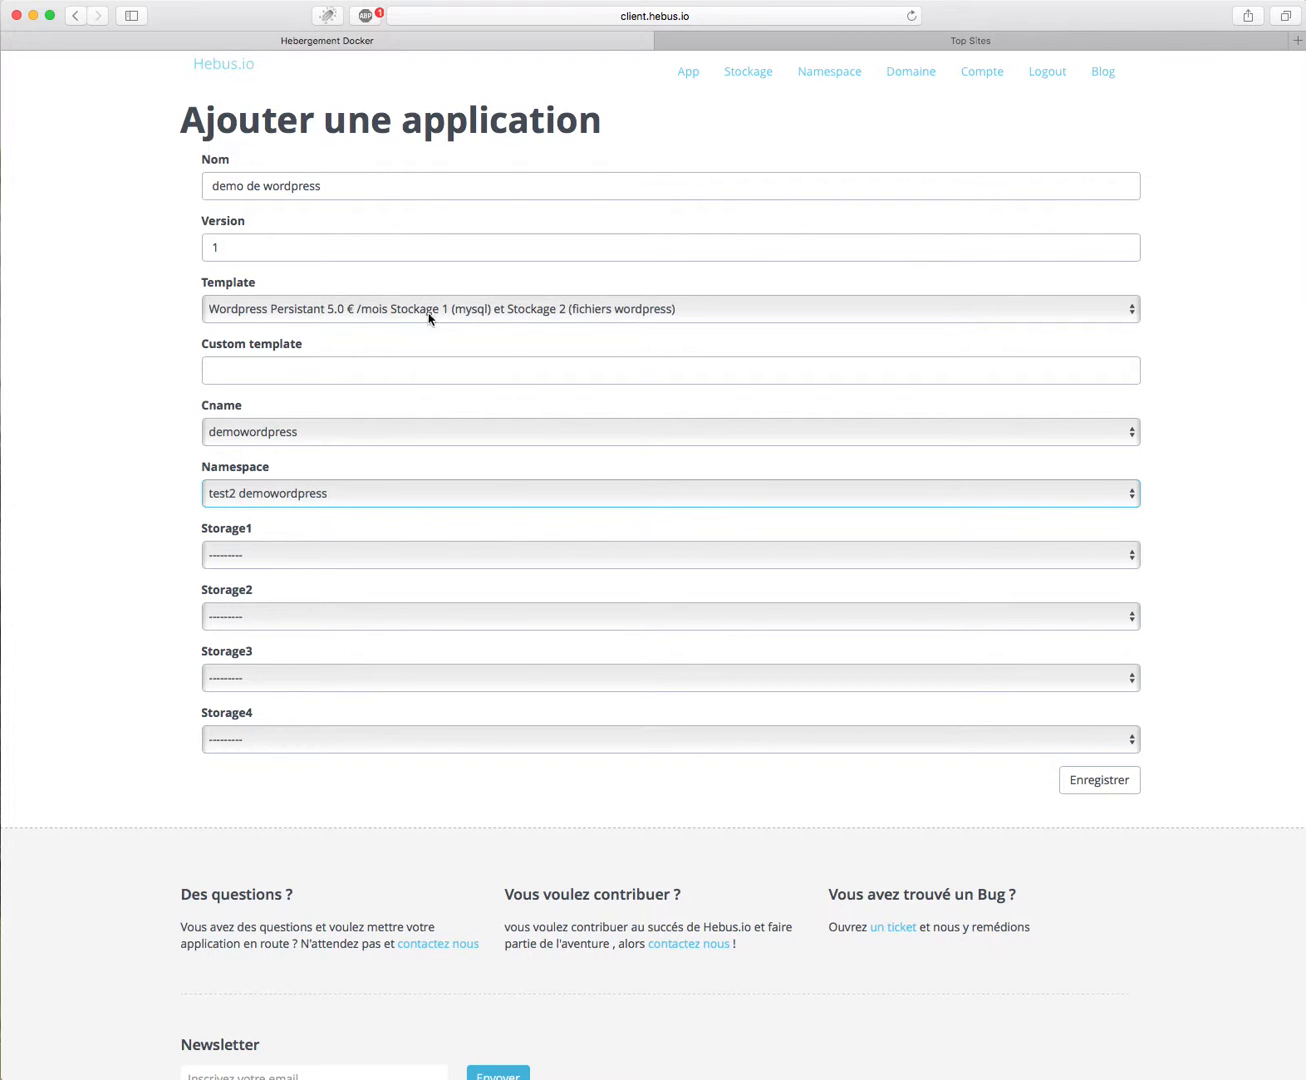
Assign wordpress-mysql as Storage1 and wordpress-fichiers as Storage2 for the application, and save it
left_click(324, 556)
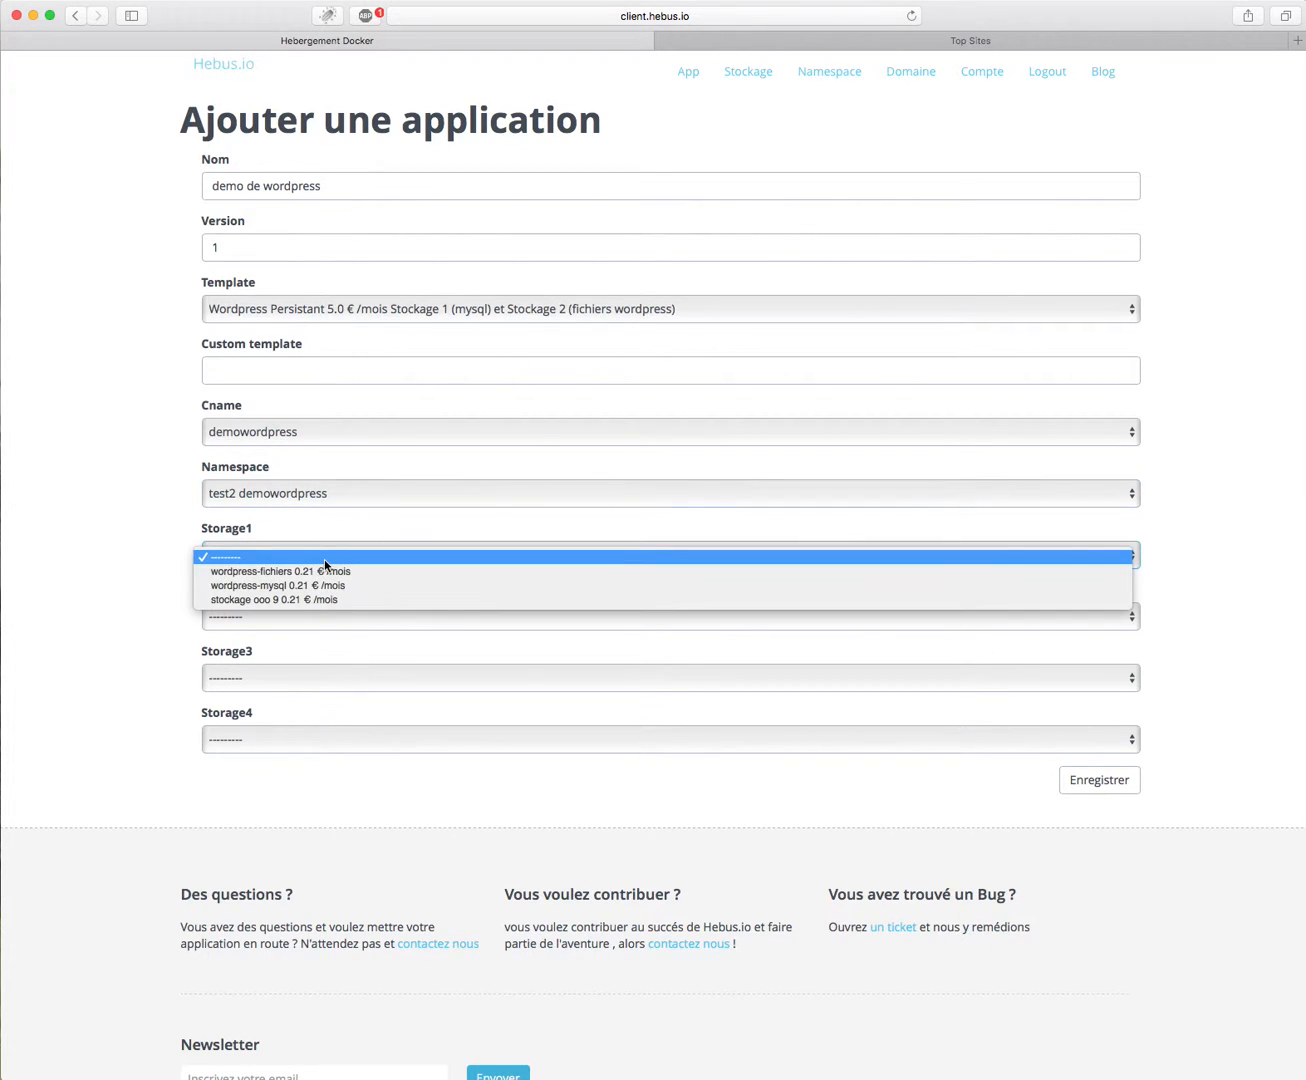
left_click(408, 587)
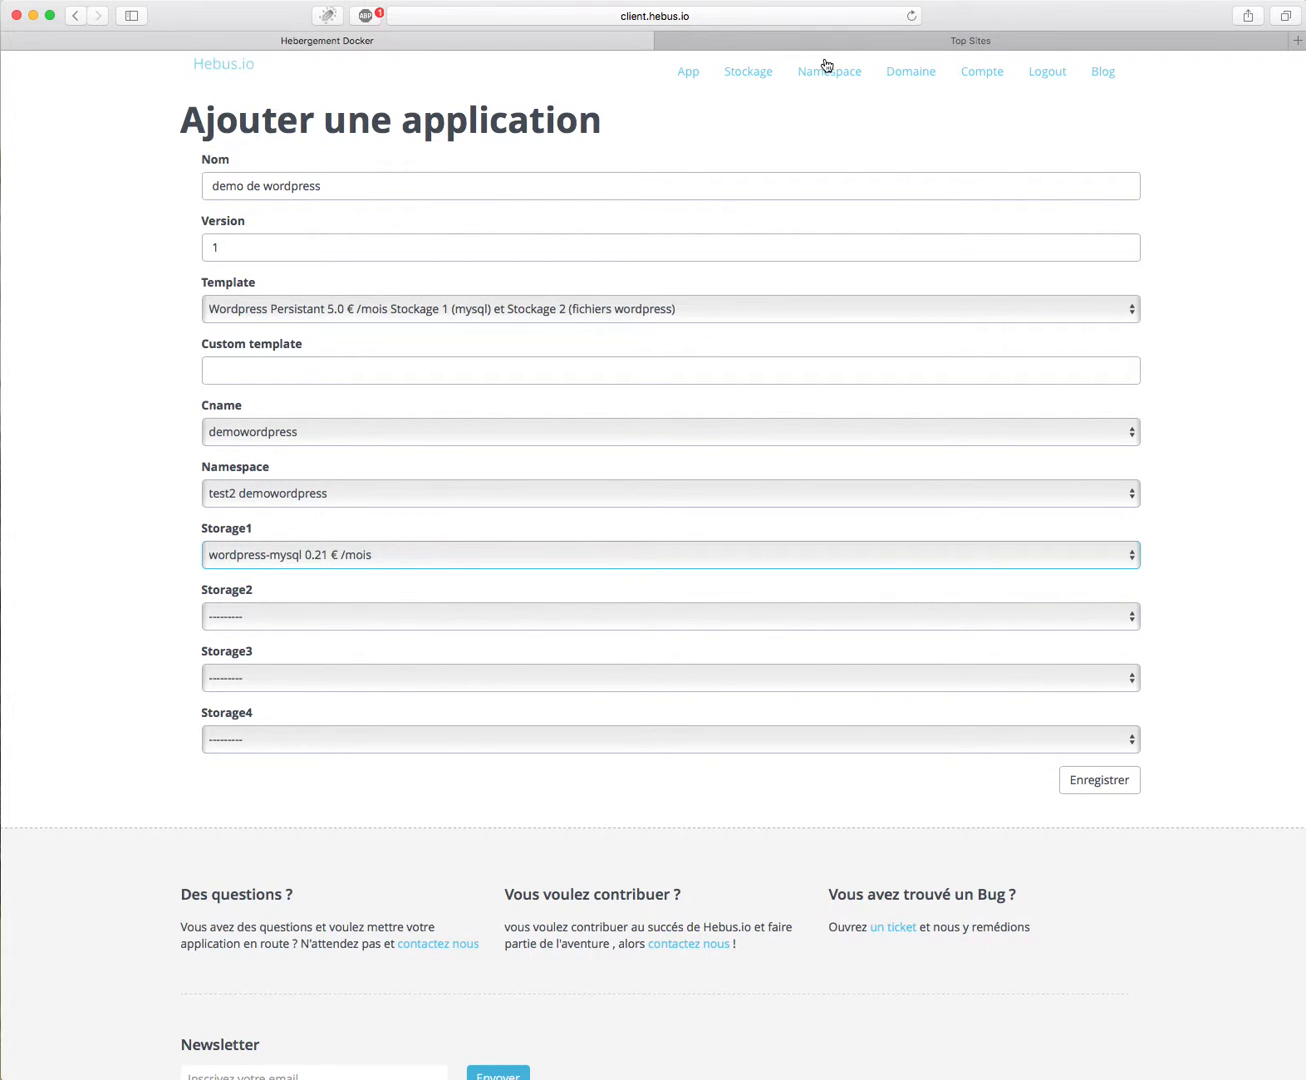
left_click(481, 618)
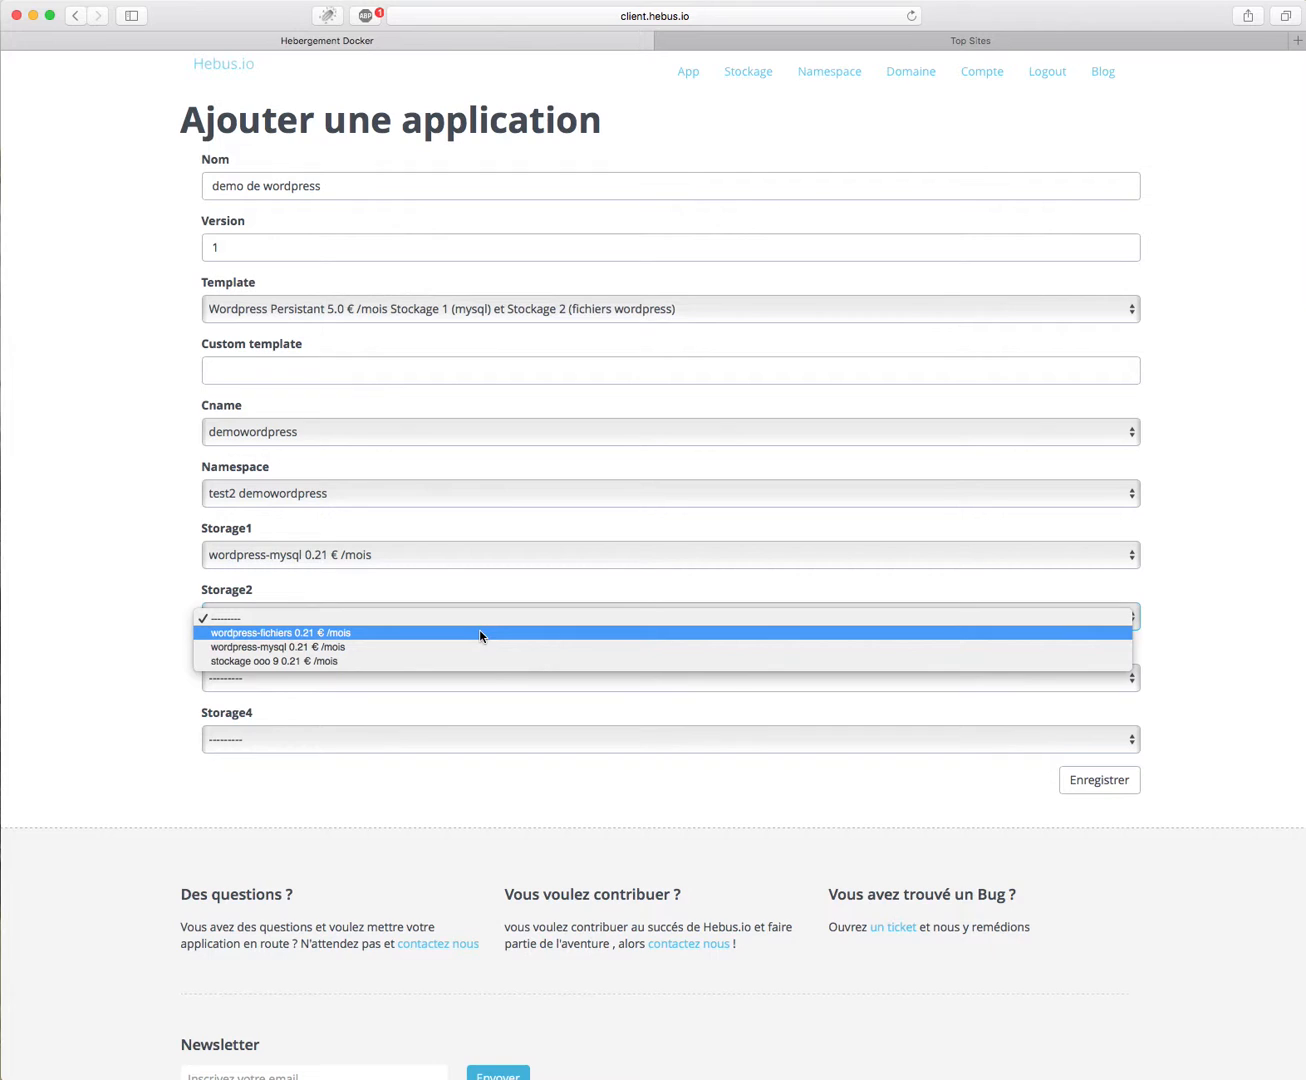
left_click(481, 632)
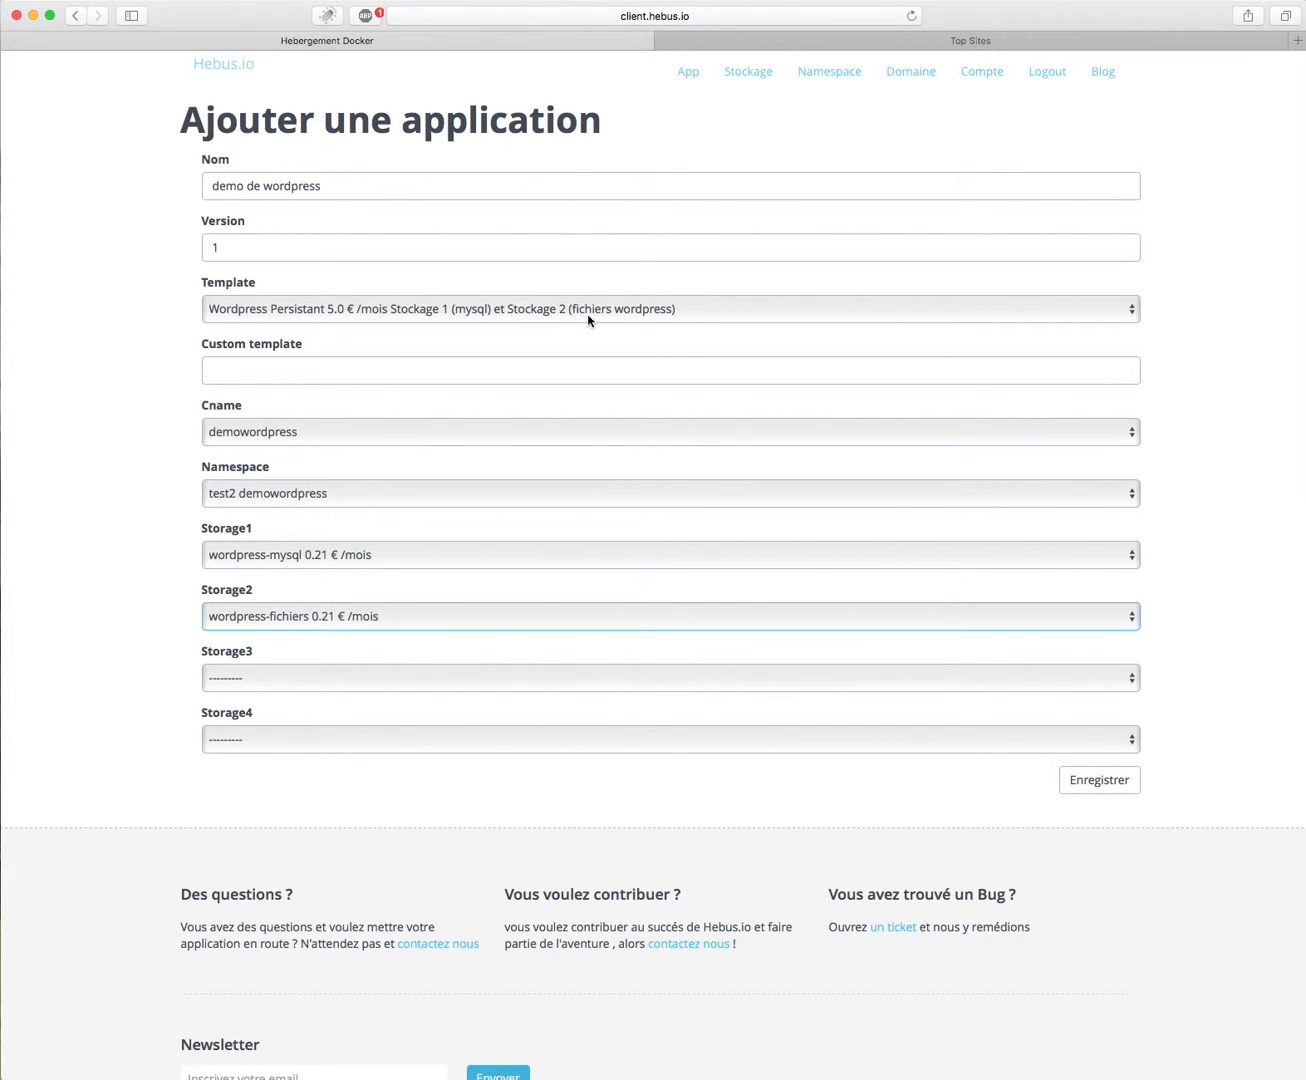
left_click(625, 332)
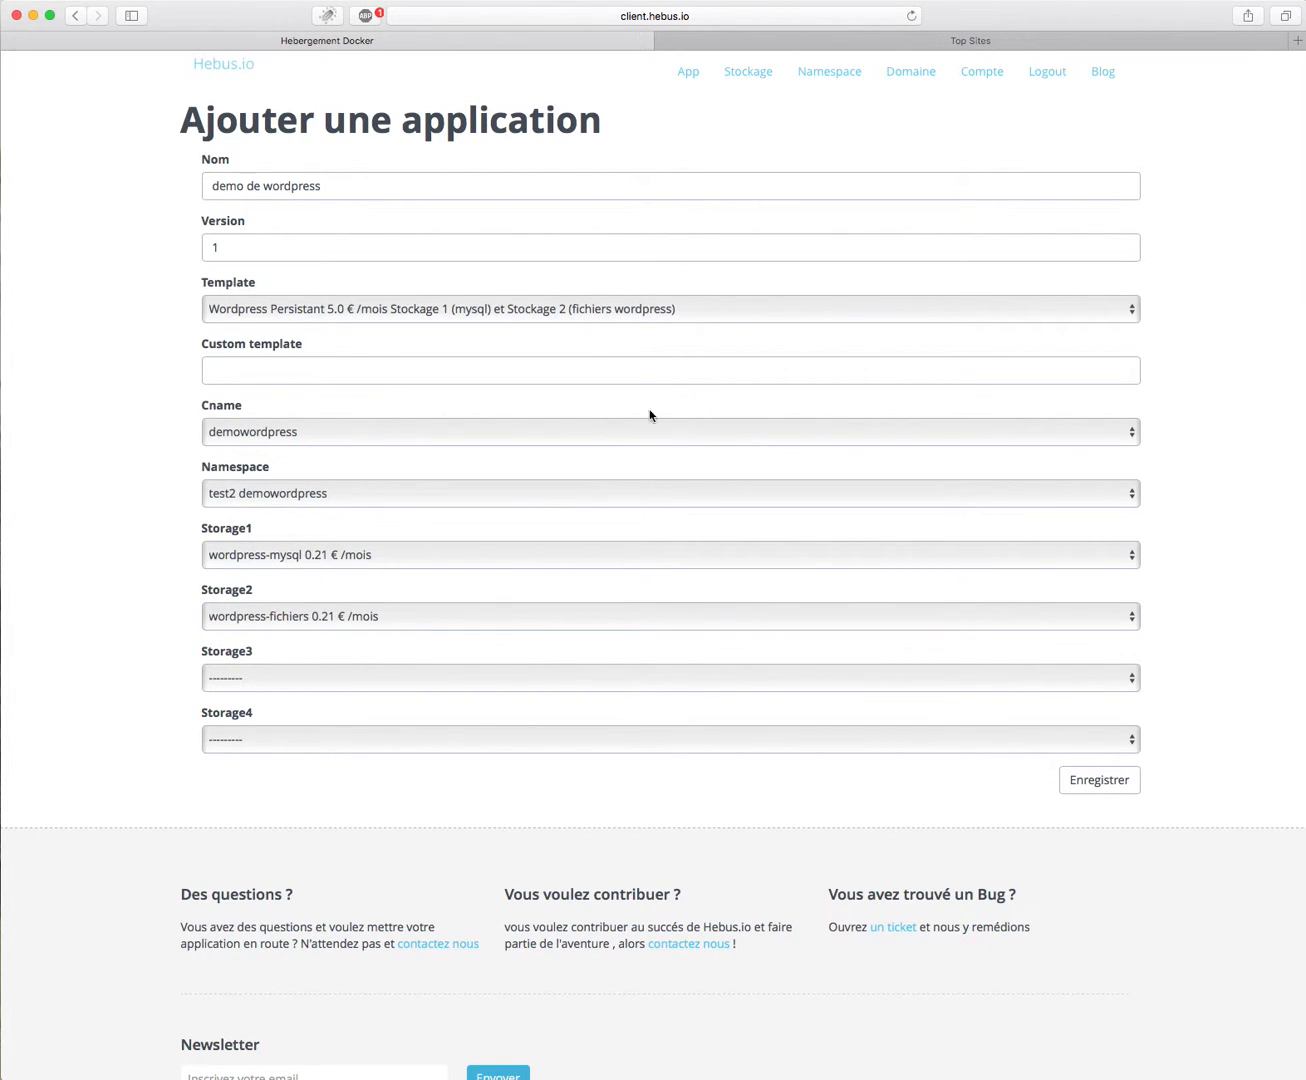
left_click(1083, 789)
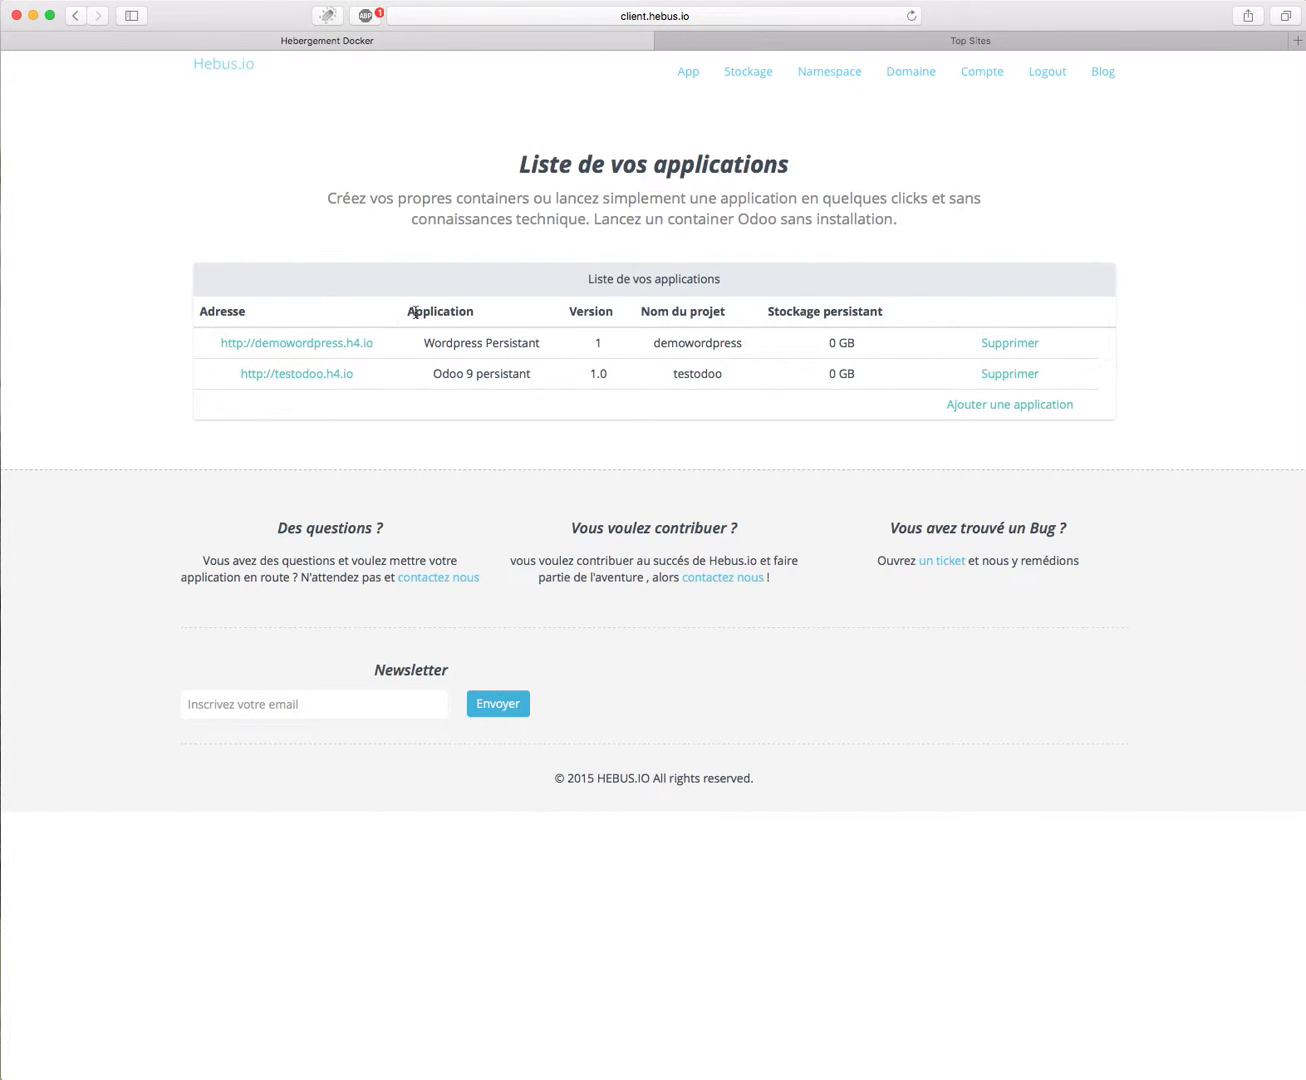
Open the demowordpress.h4.io address of the Wordpress Persistant application in a separate tab and check the page it serves
left_click_drag(422, 348, 762, 351)
left_click(890, 357)
left_click(293, 346, "super")
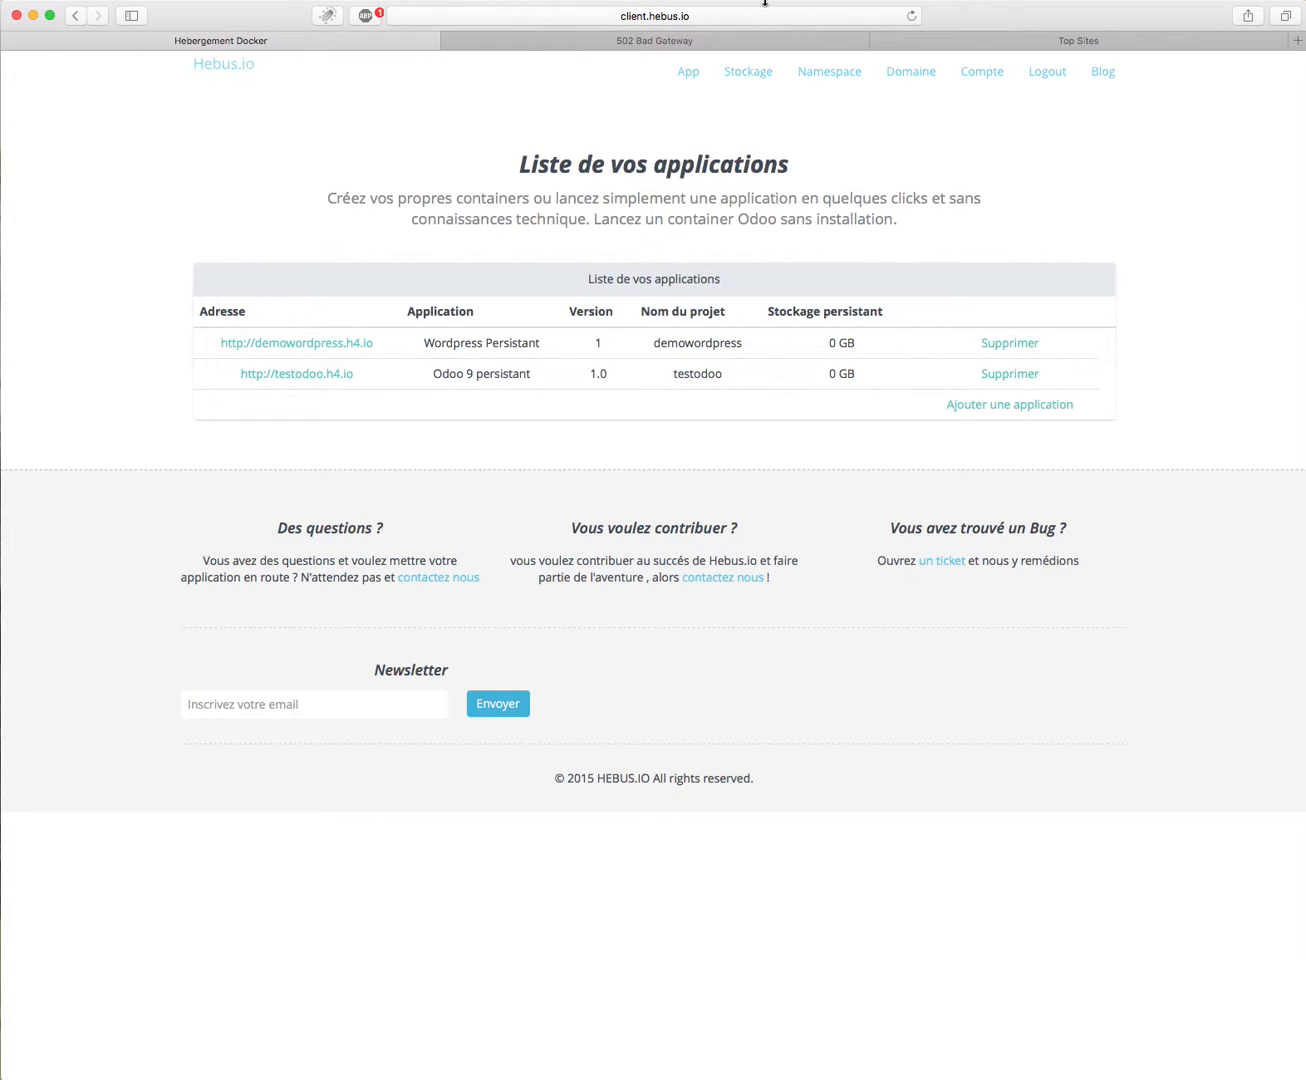
left_click(658, 40)
left_click_drag(551, 73, 909, 72)
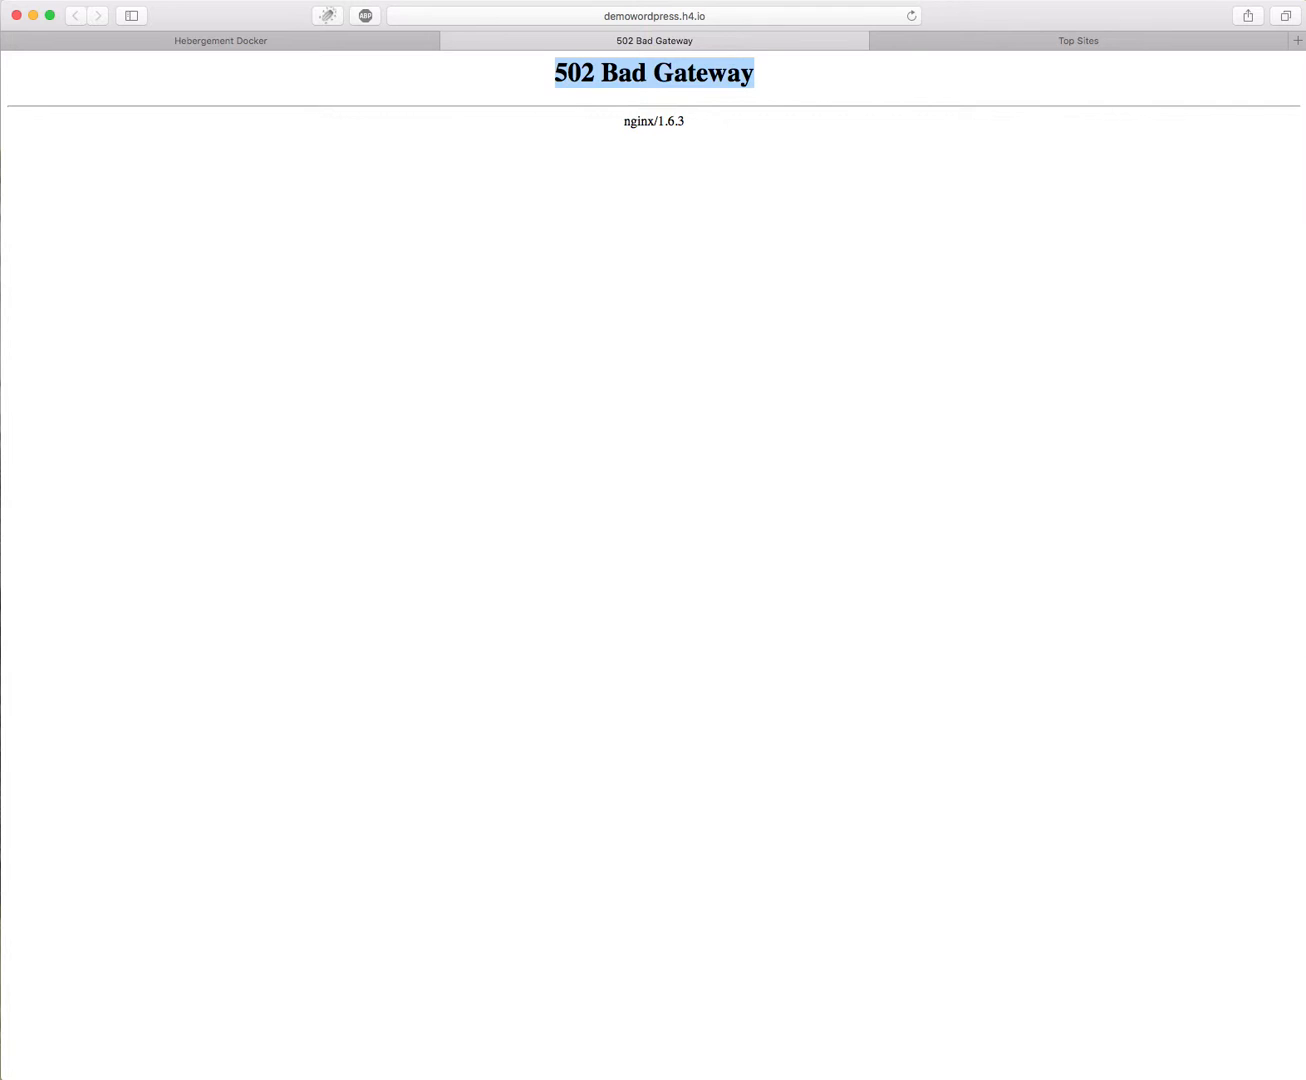
Reload the demowordpress.h4.io site and look through the languages offered by the WordPress installer
left_click(215, 40)
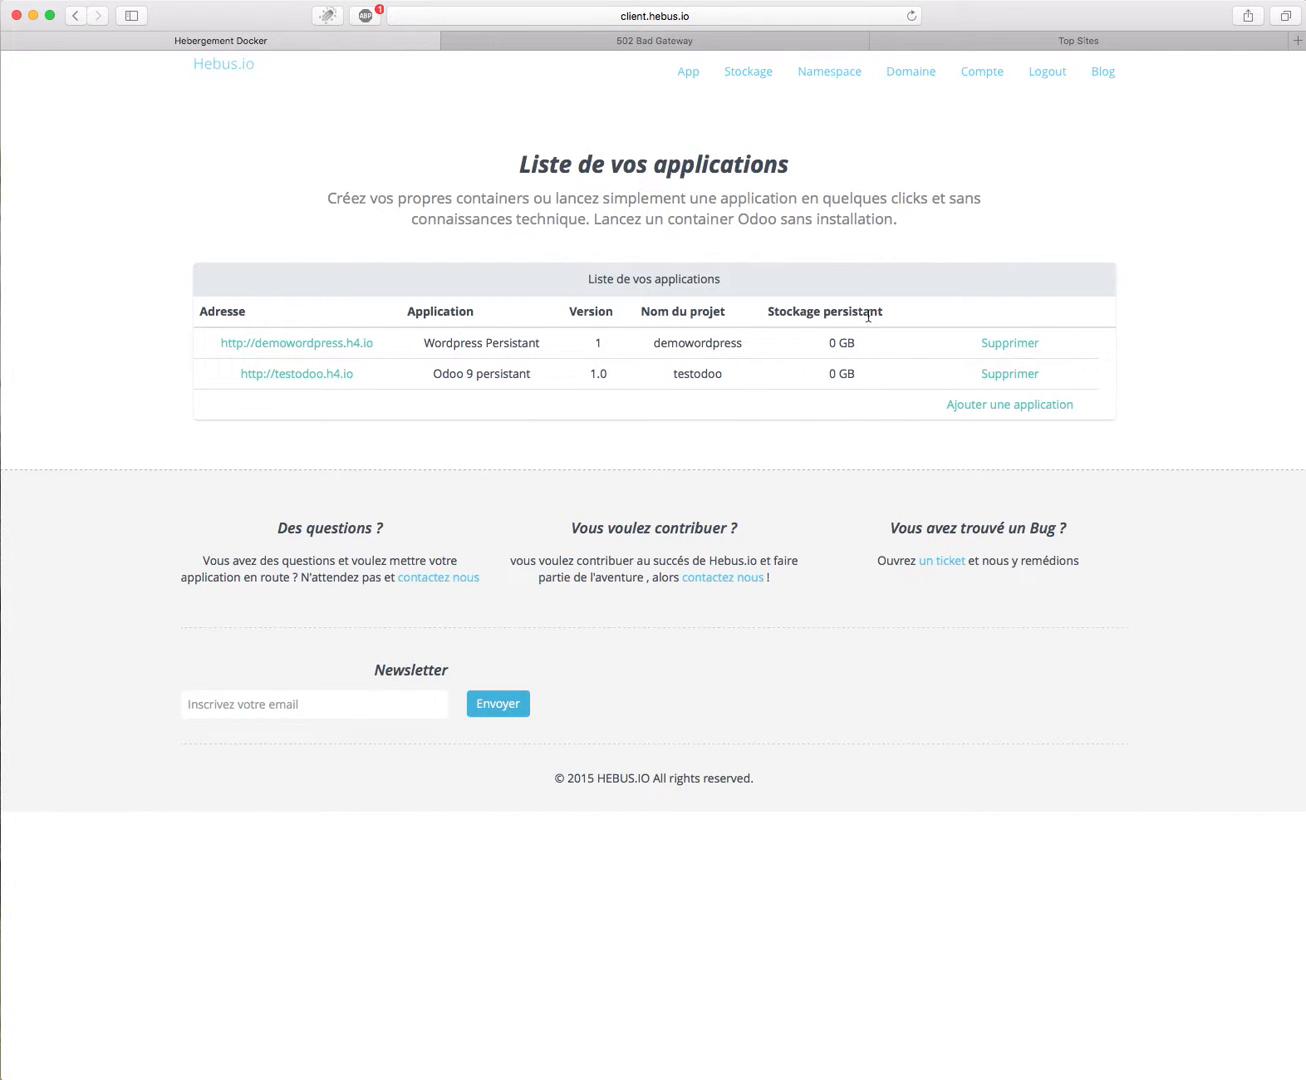
left_click(678, 40)
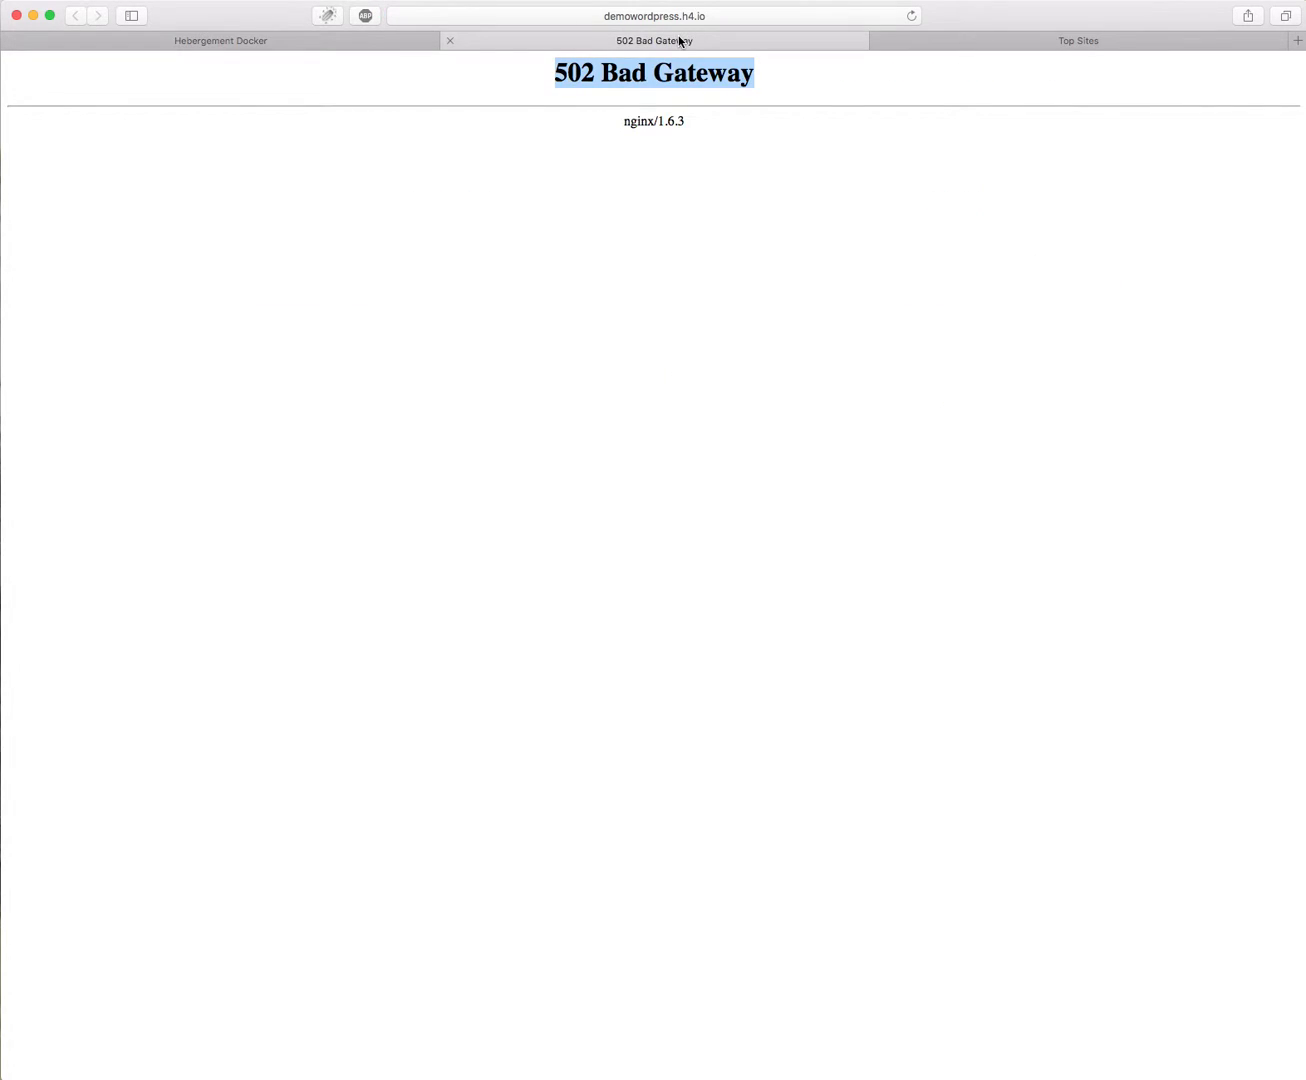
left_click(911, 15)
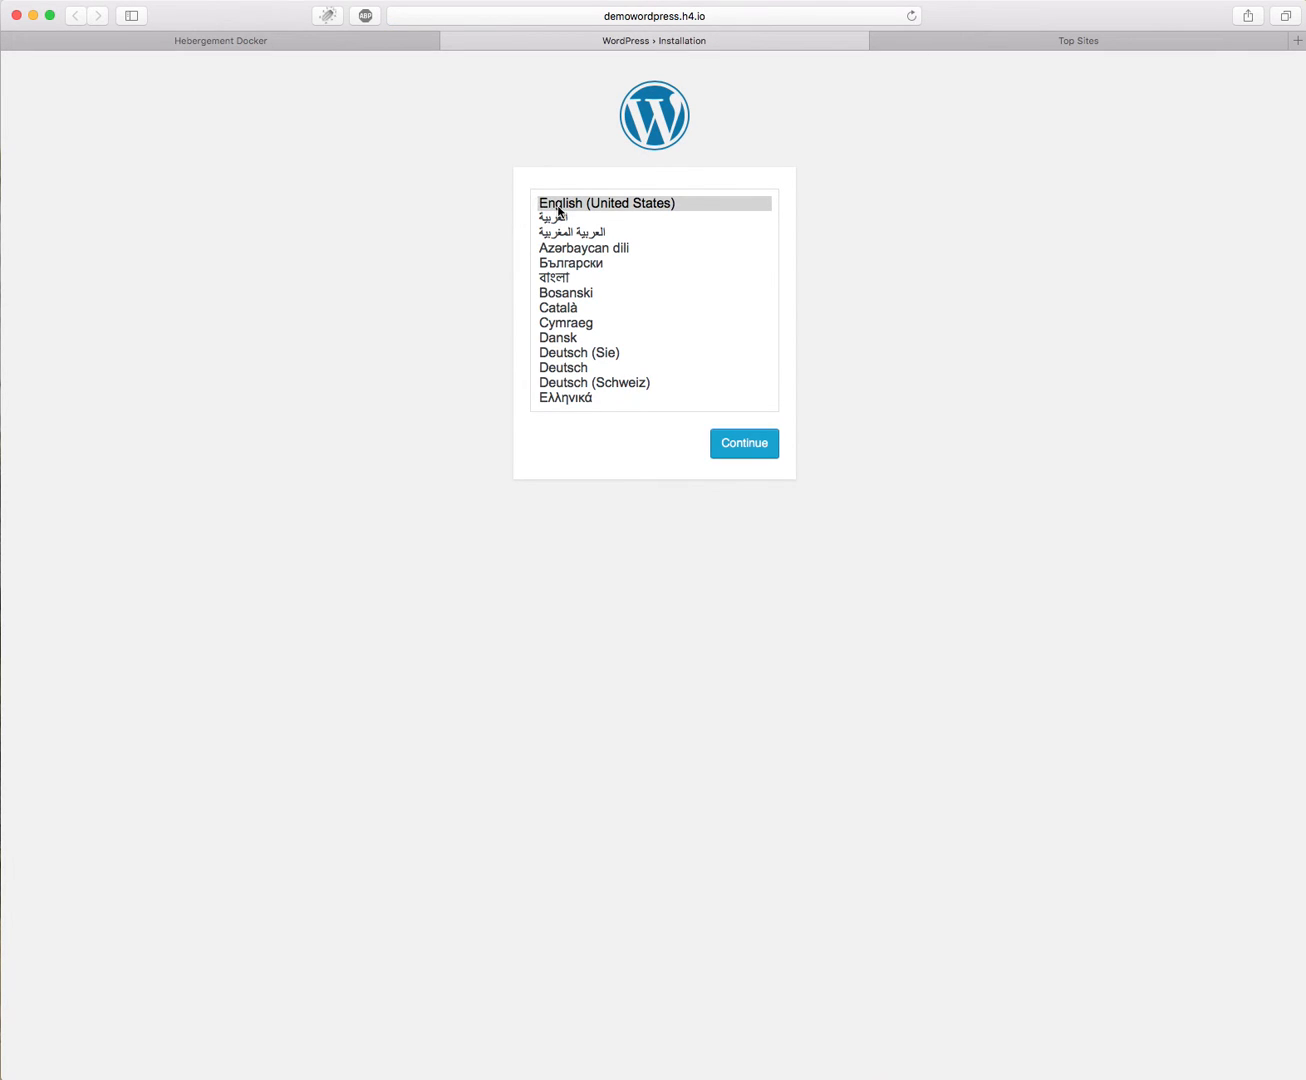
scroll(613, 298, "down", 20)
scroll(612, 298, "up", 20)
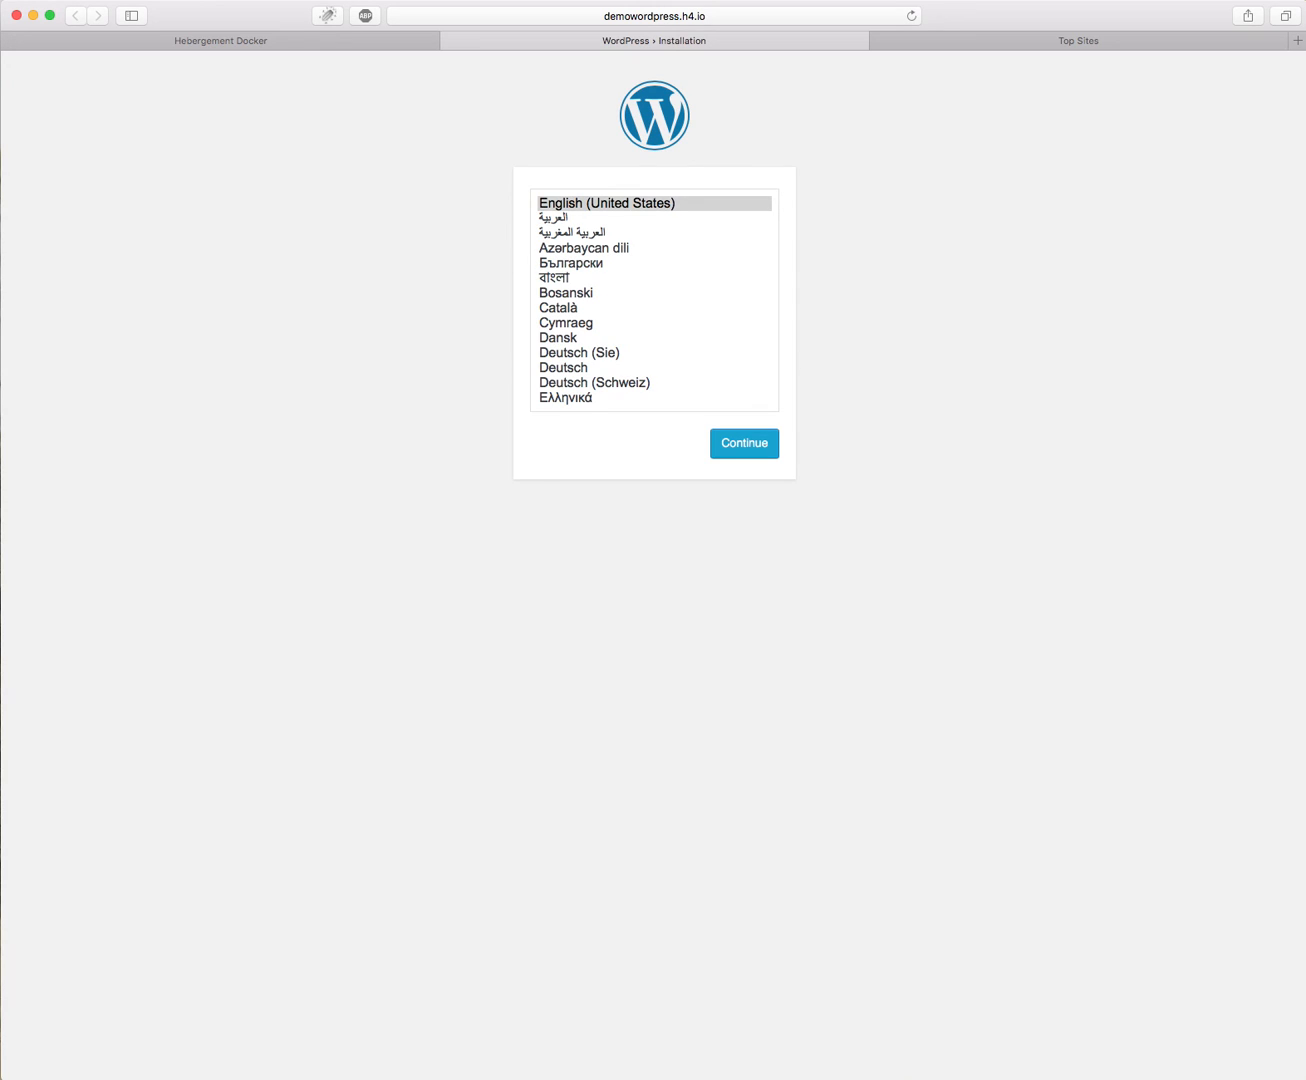